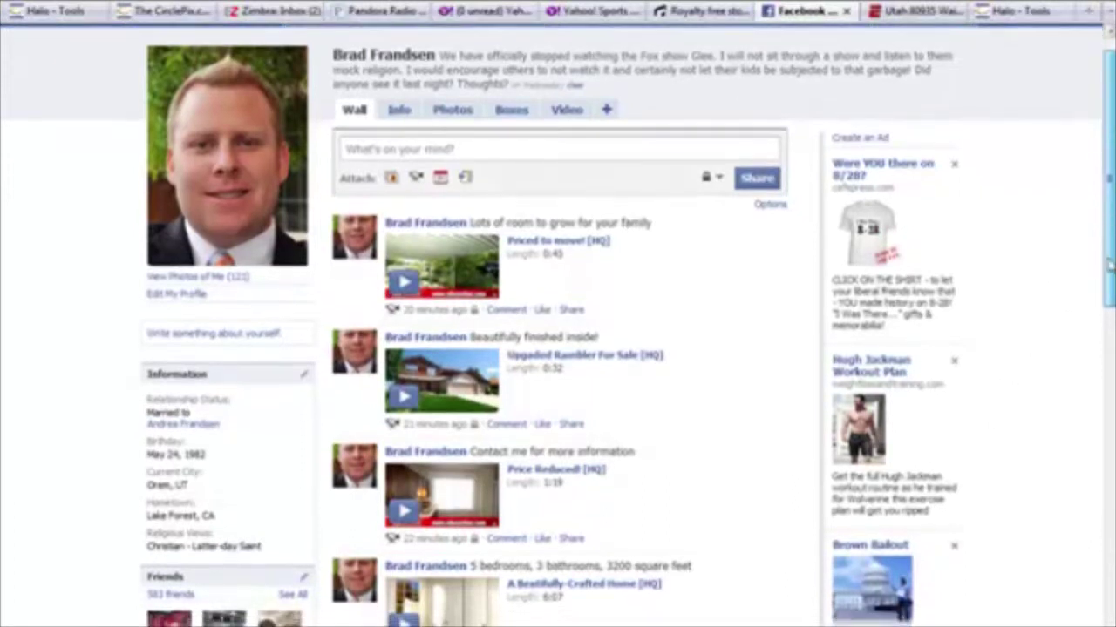
Play the Upgaded Rambler For Sale tour video, then log in to CirclePix with the account password
drag(1111, 250, 1080, 317)
click(403, 215)
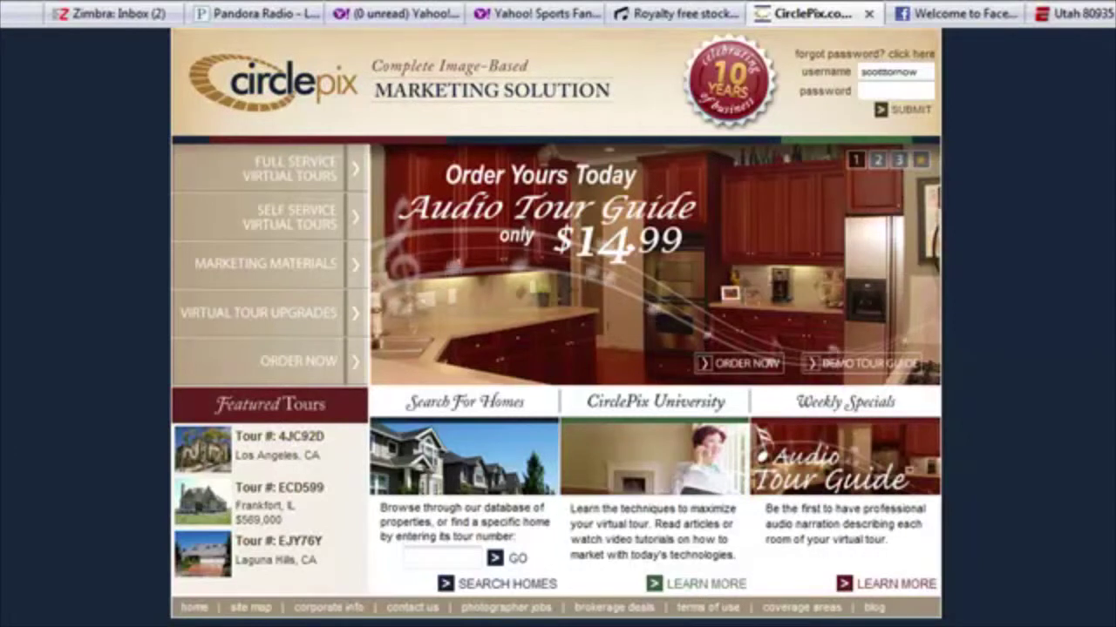
click(869, 89)
text(****)
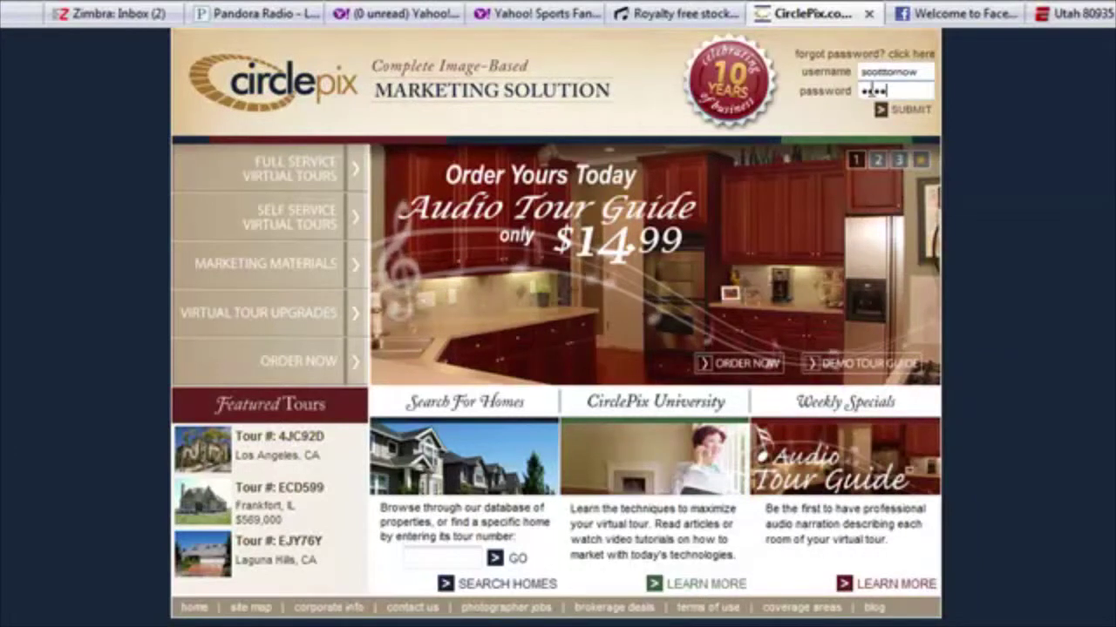
click(911, 109)
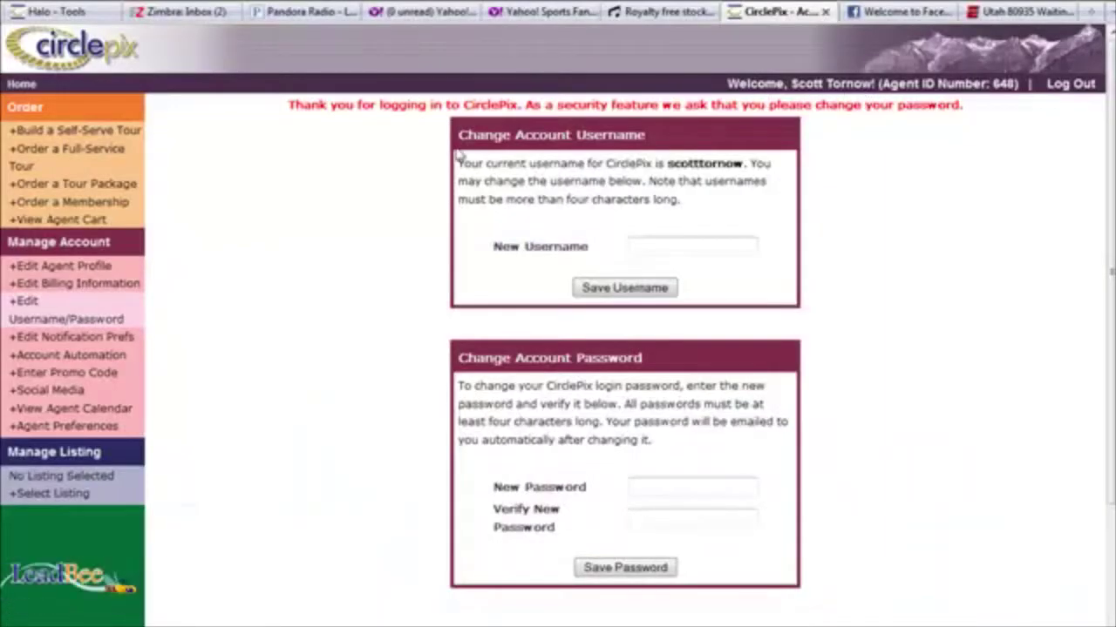
Go to the Social Media page under Manage Account
click(57, 394)
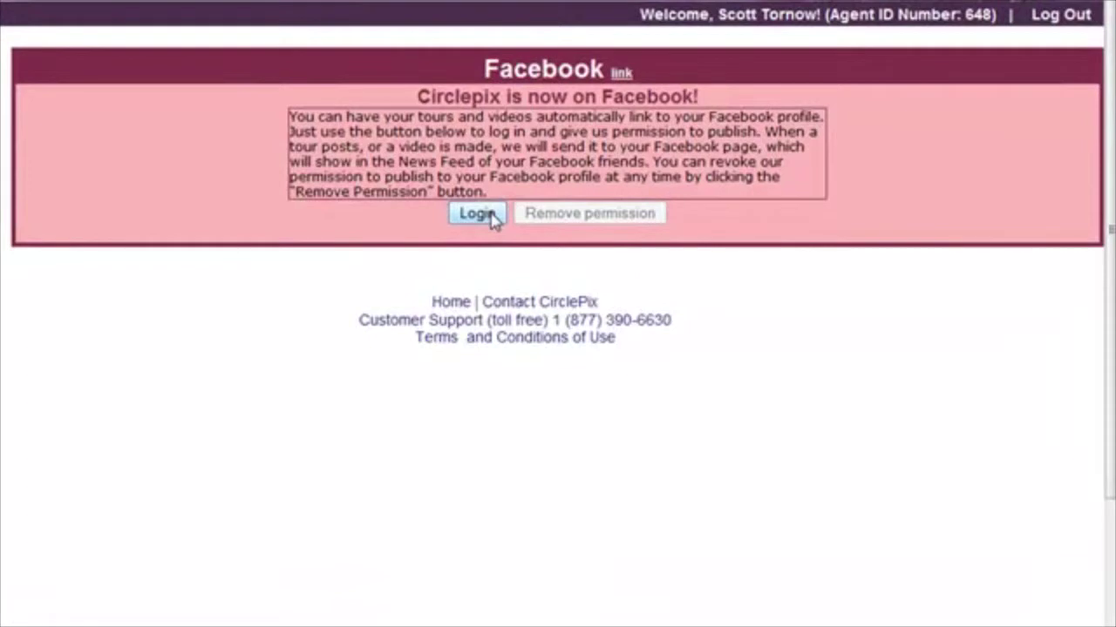
Link CirclePix to Facebook by logging in with the Facebook e-mail and password
click(495, 216)
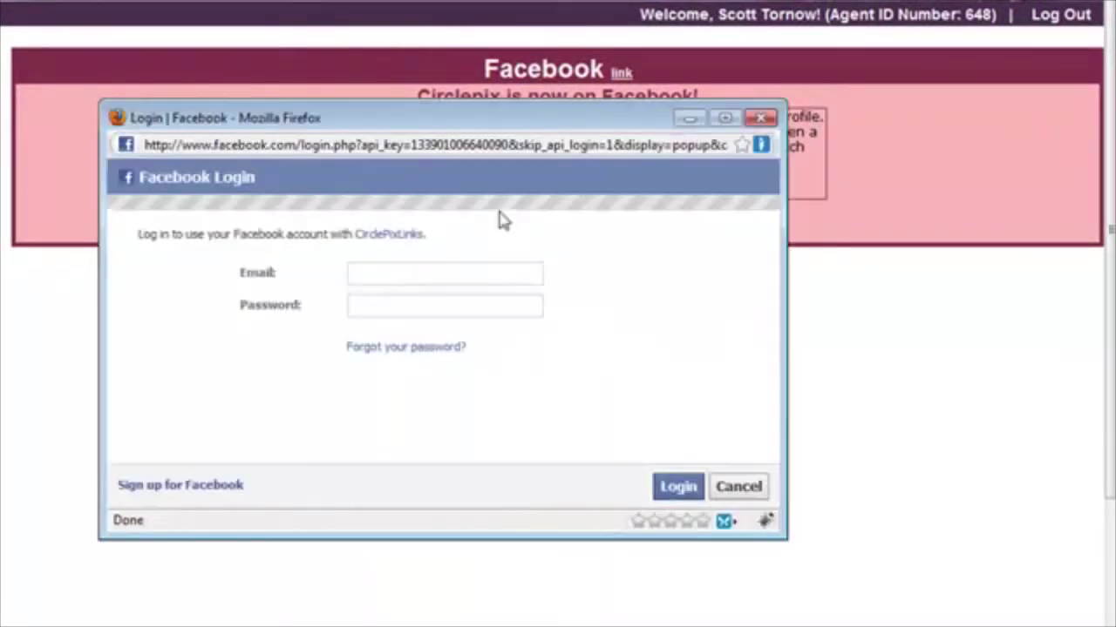
click(429, 272)
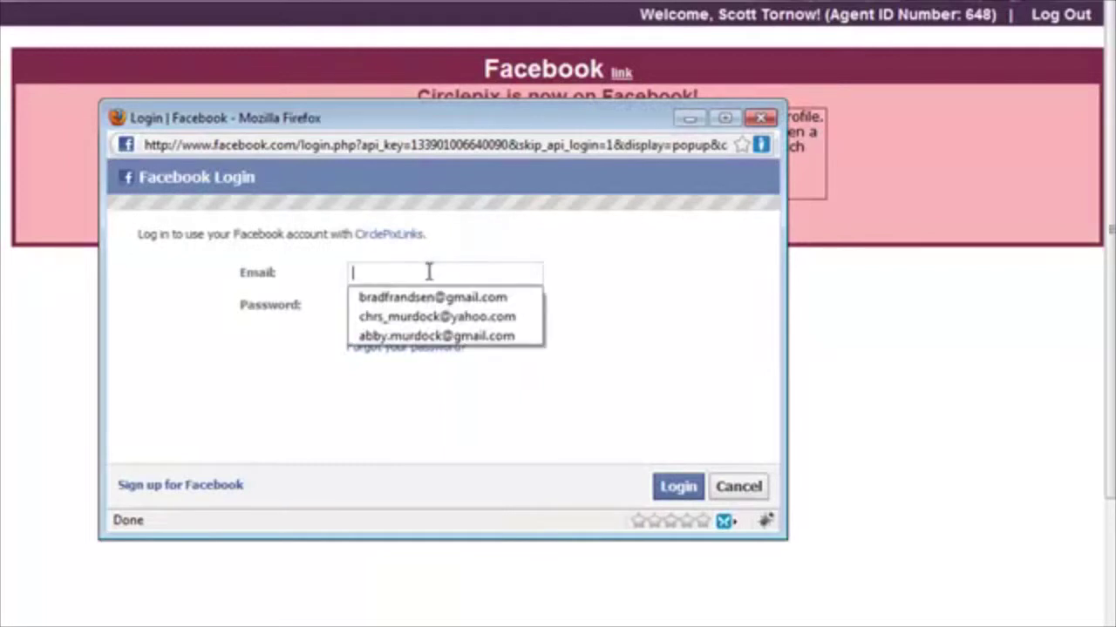
click(398, 306)
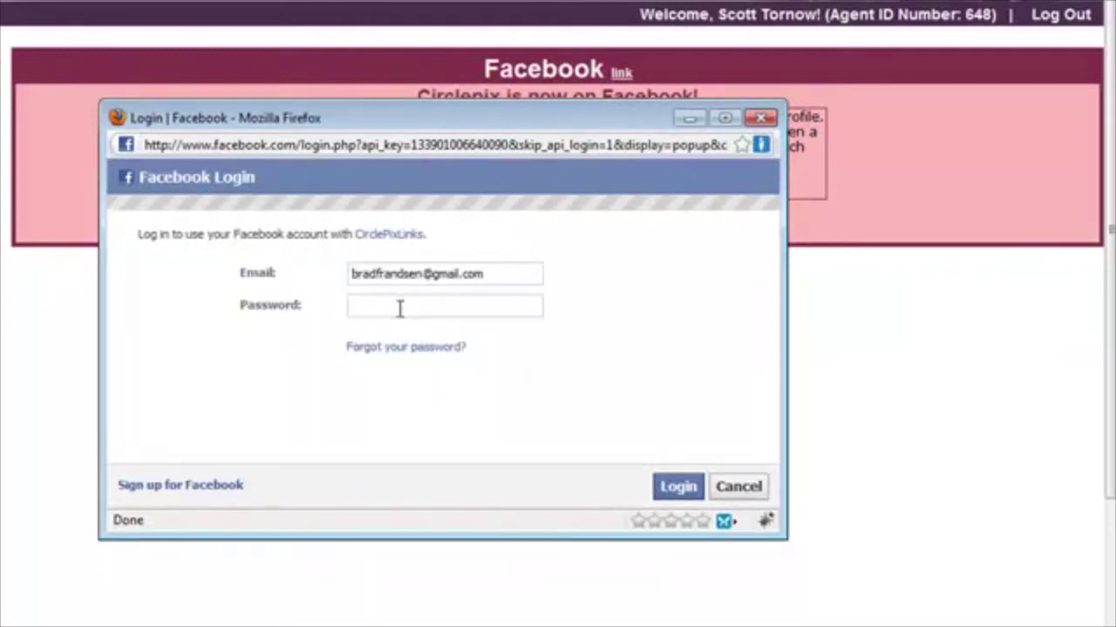
text(••••••••••)
click(676, 486)
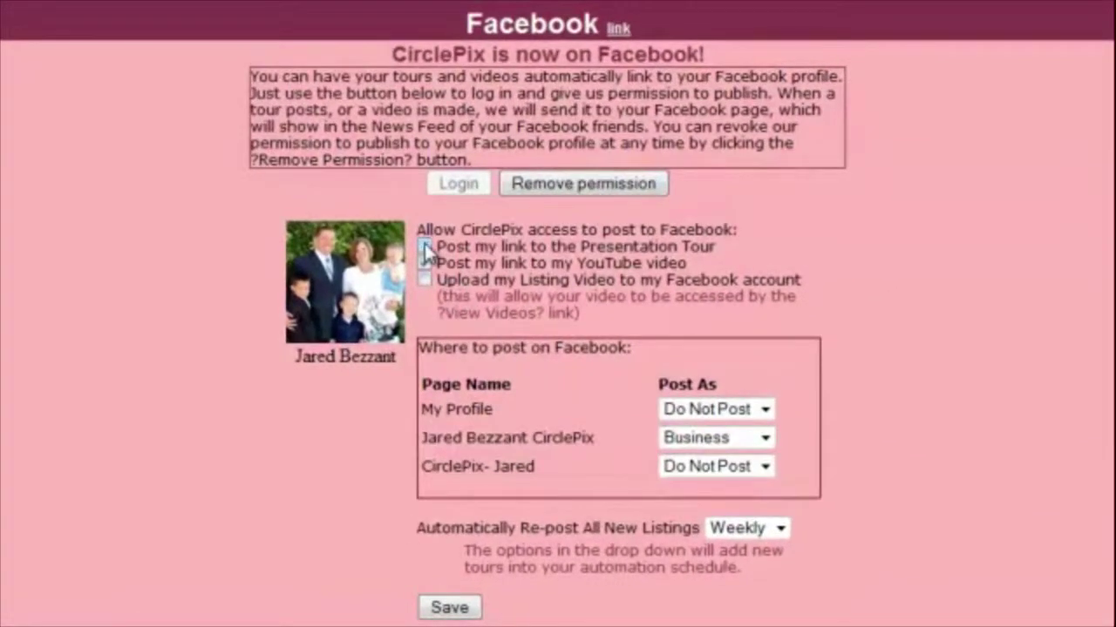
Check 'Post my link to my YouTube video' under Allow CirclePix access
click(424, 263)
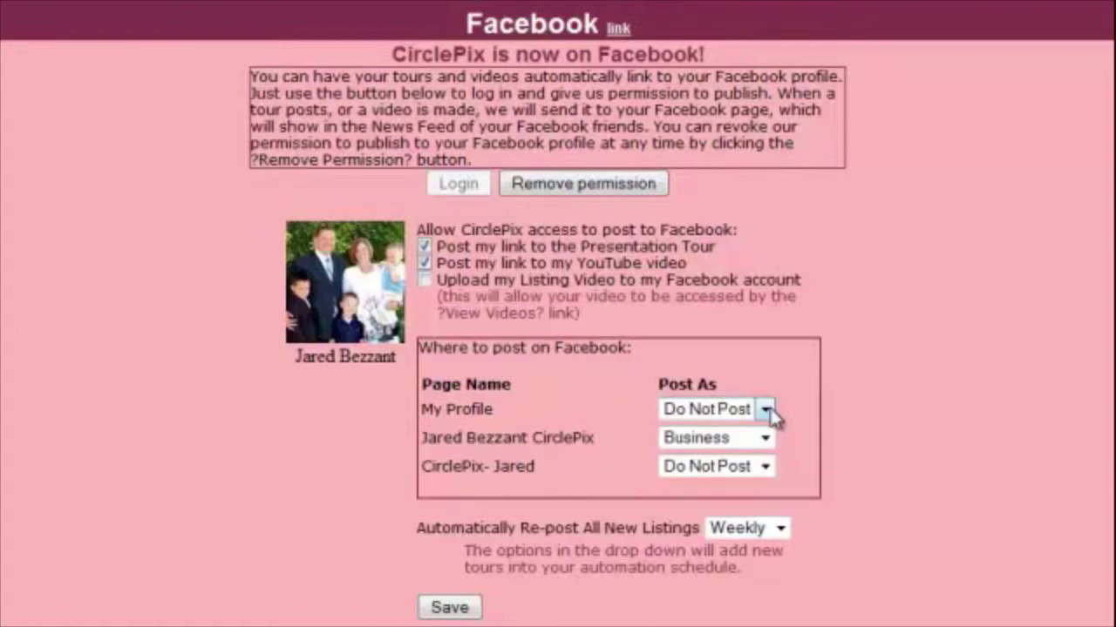
click(766, 410)
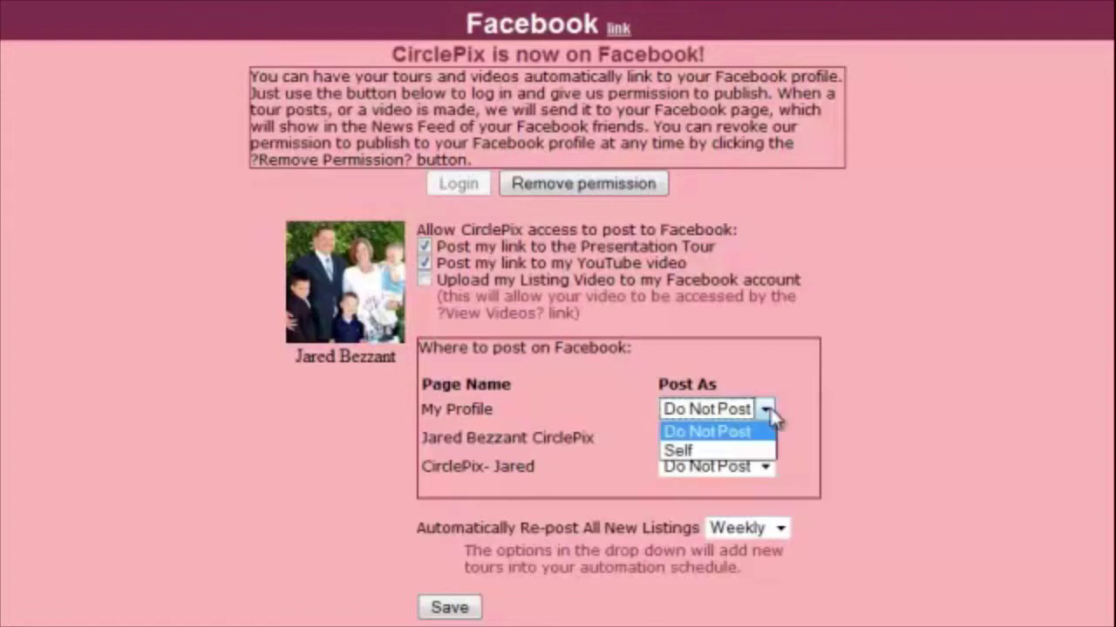
click(726, 435)
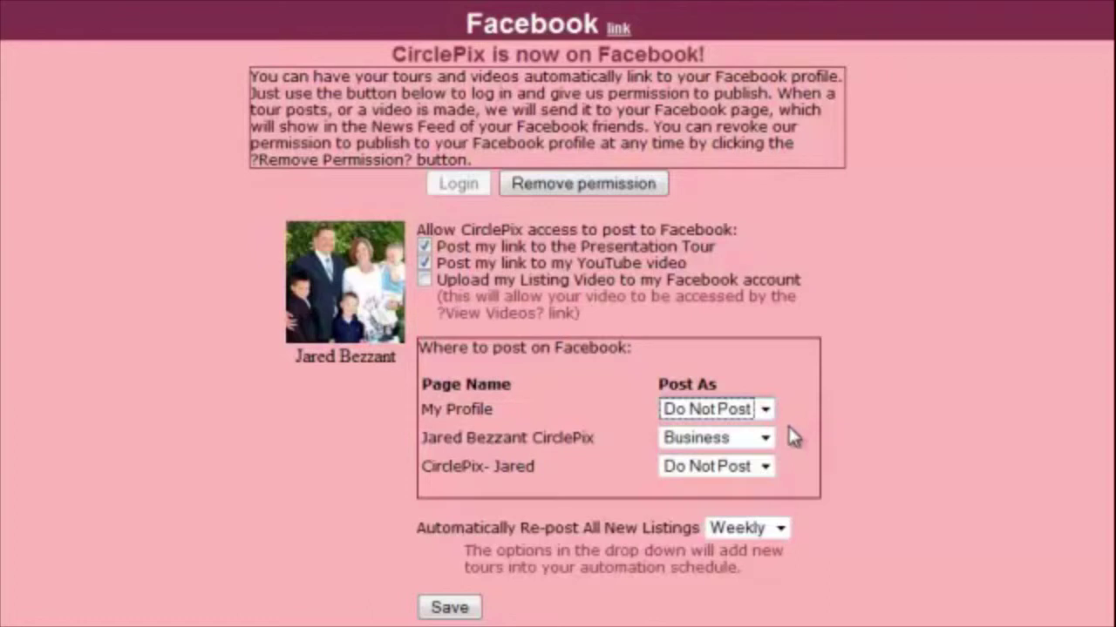
click(767, 438)
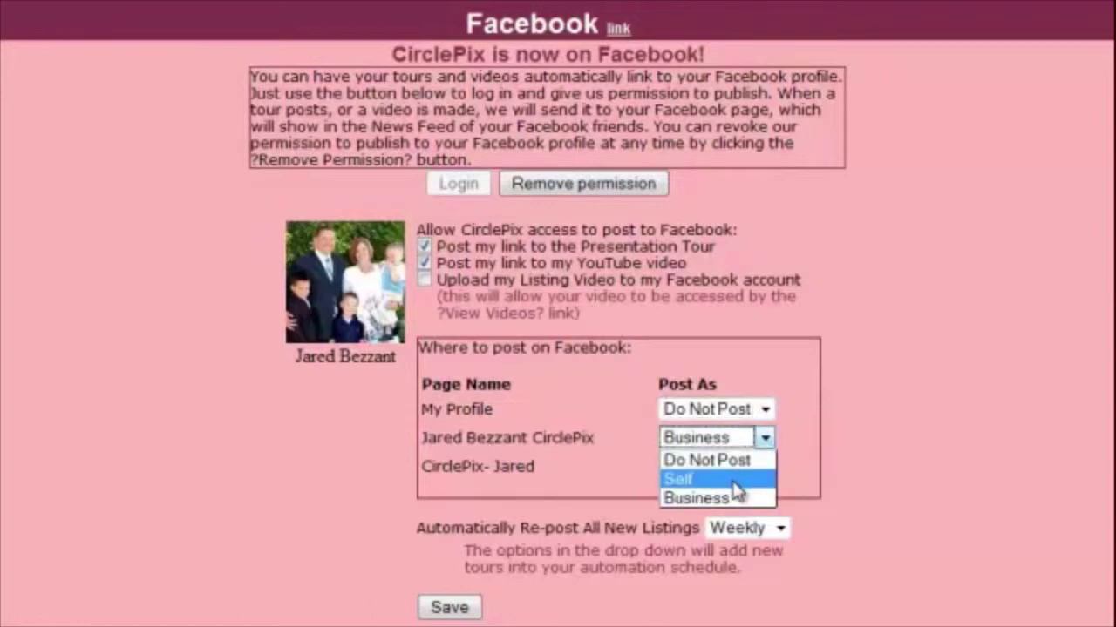
click(794, 486)
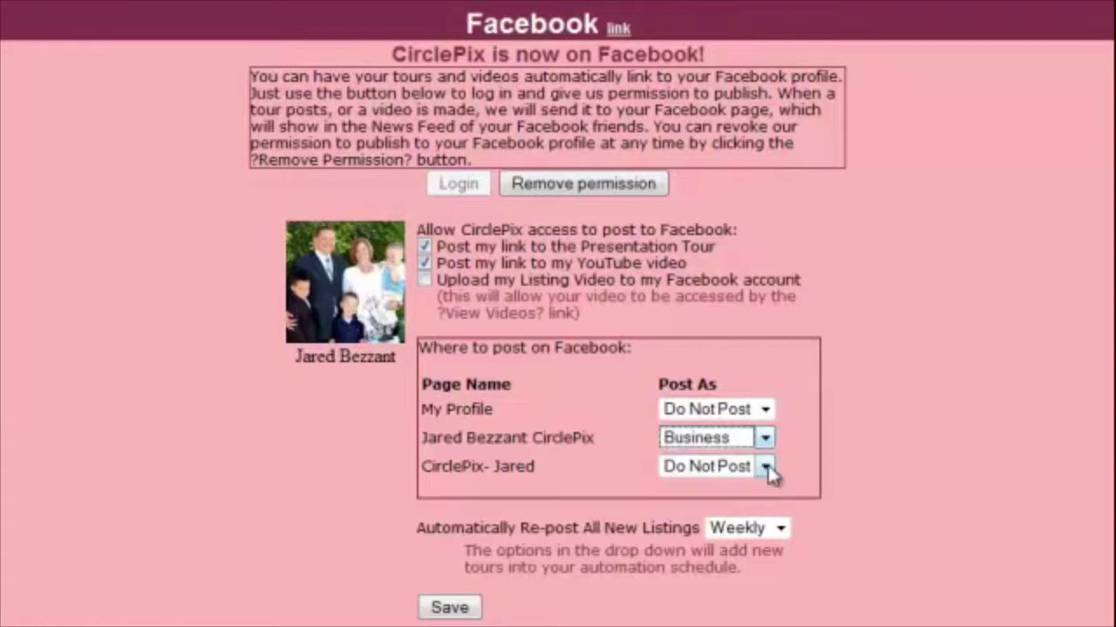
click(766, 468)
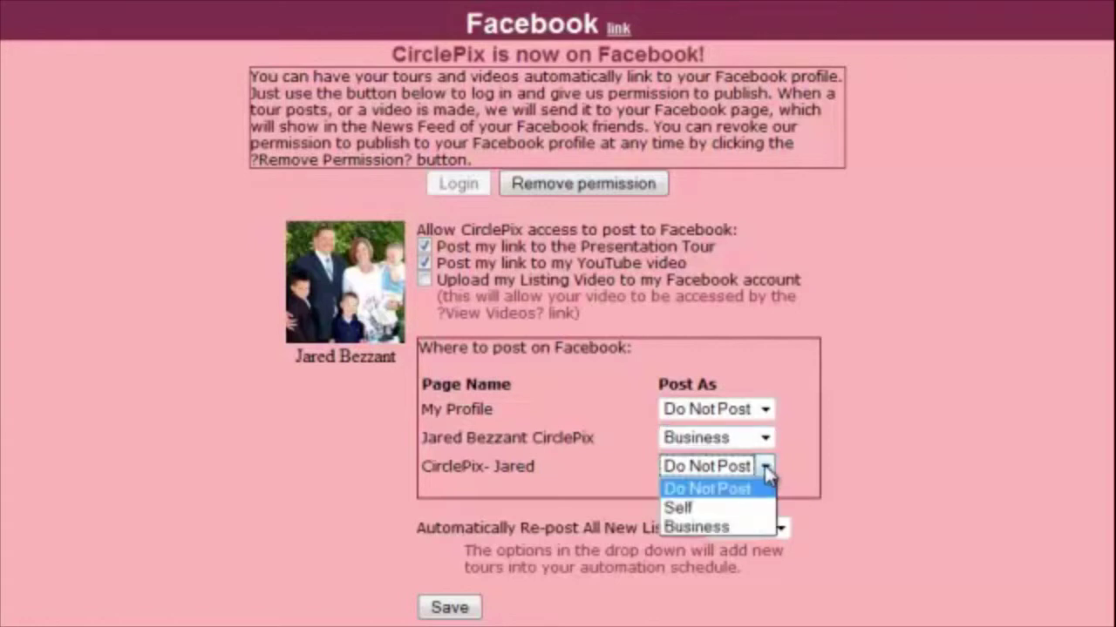
click(726, 510)
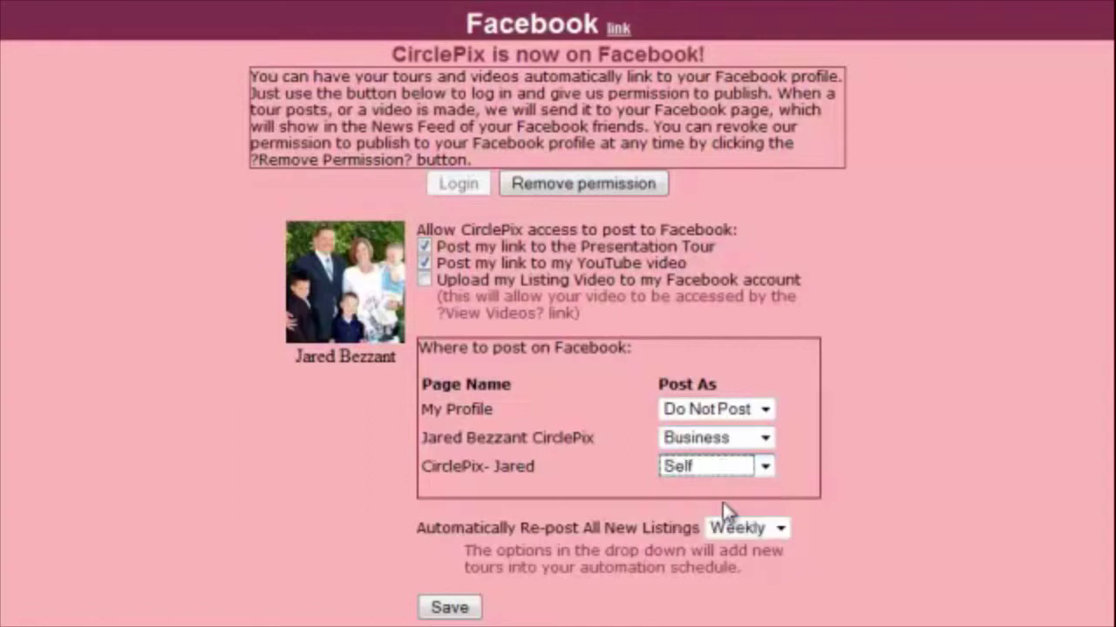
click(765, 468)
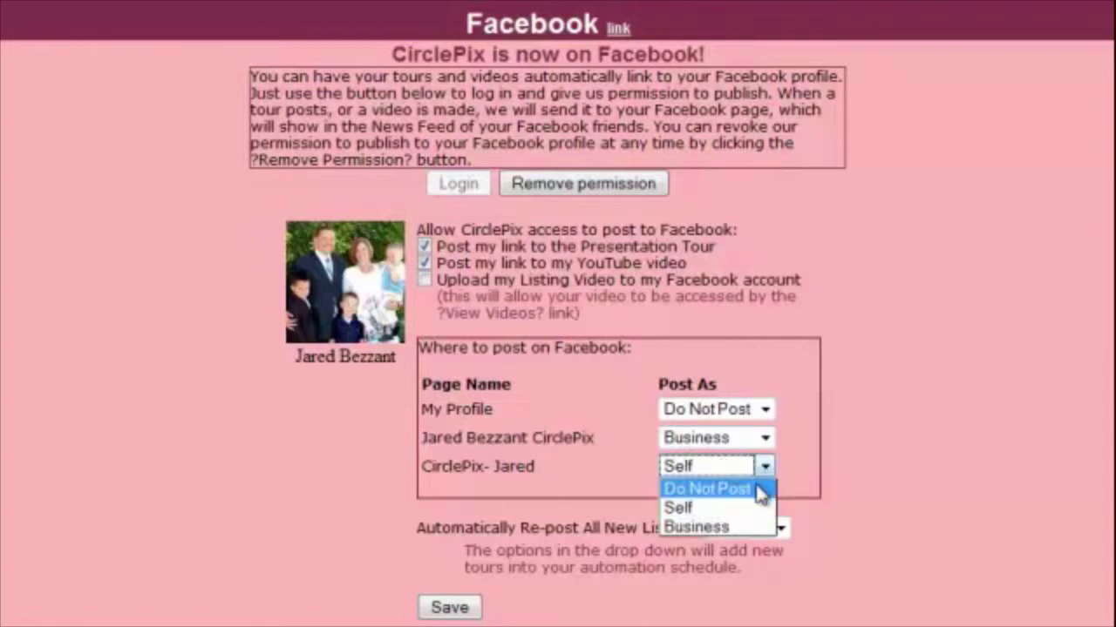
click(708, 488)
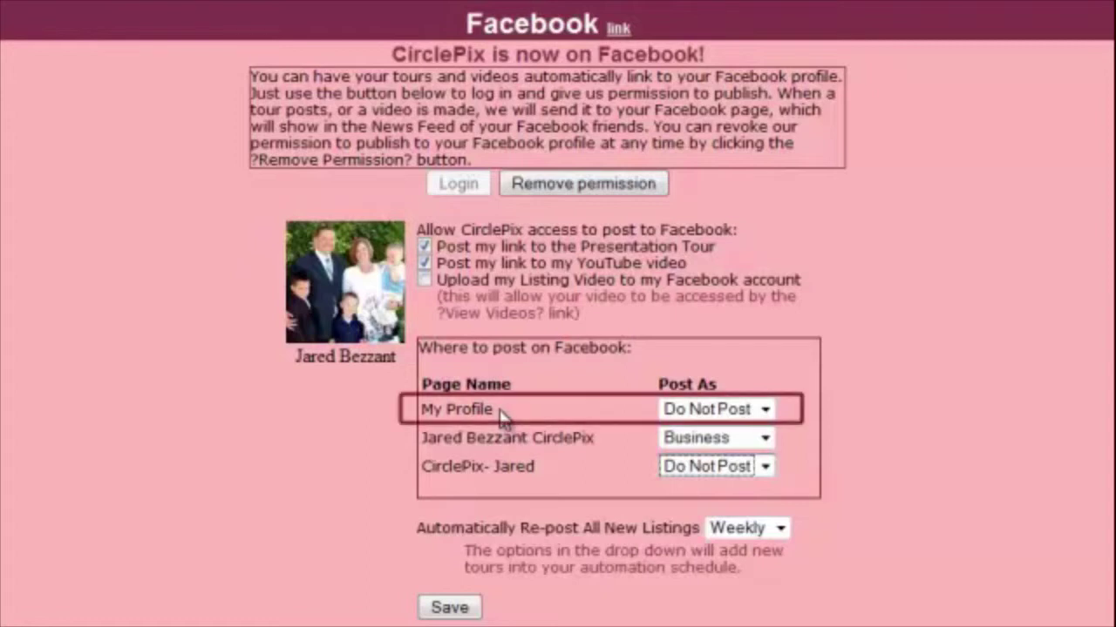
click(766, 411)
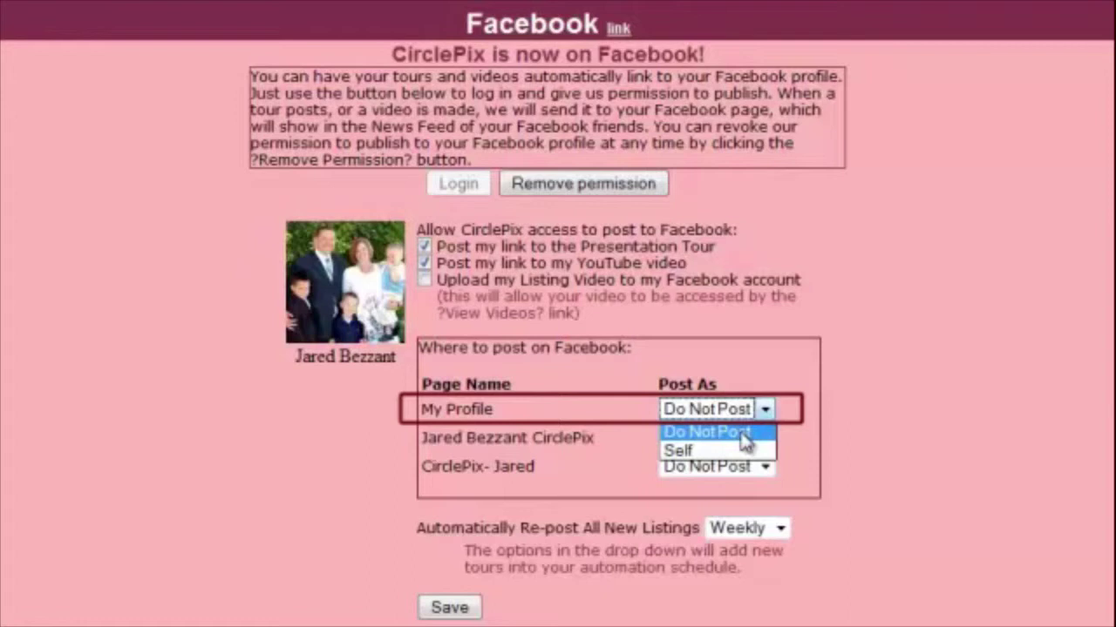
click(744, 434)
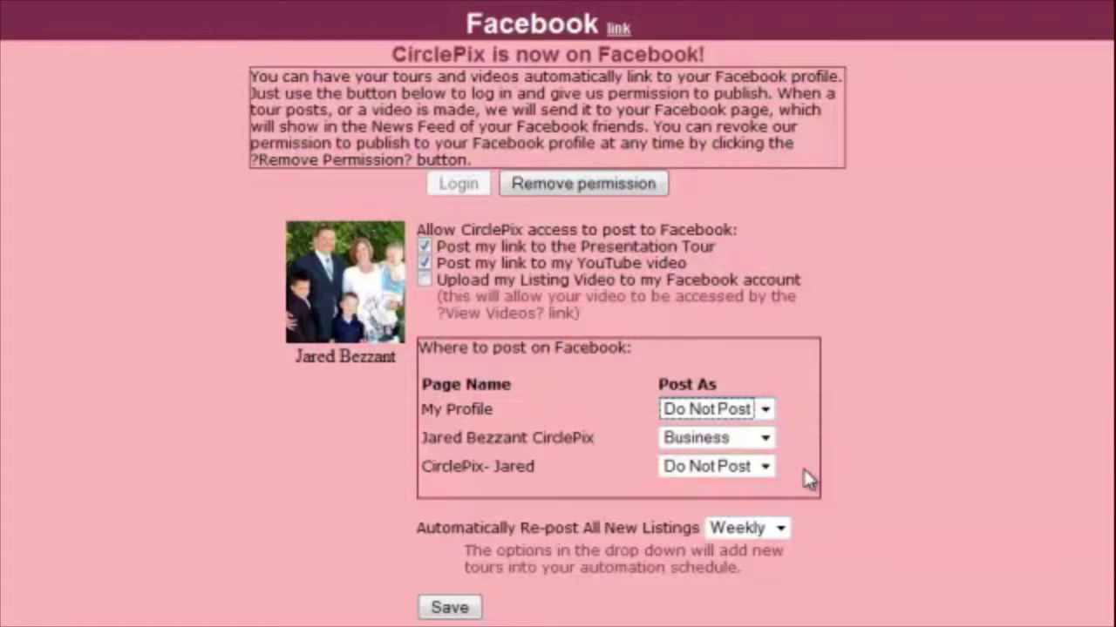
Try the re-post options Never, Once and Weekly, finally setting automatic re-posting to Monthly
click(781, 528)
click(766, 552)
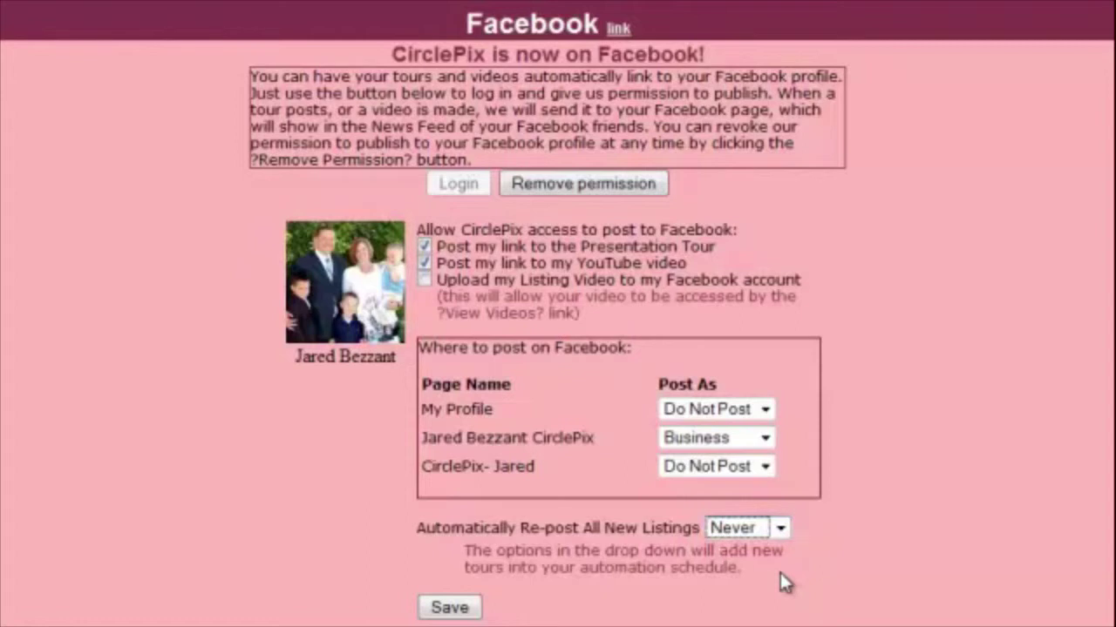
click(780, 529)
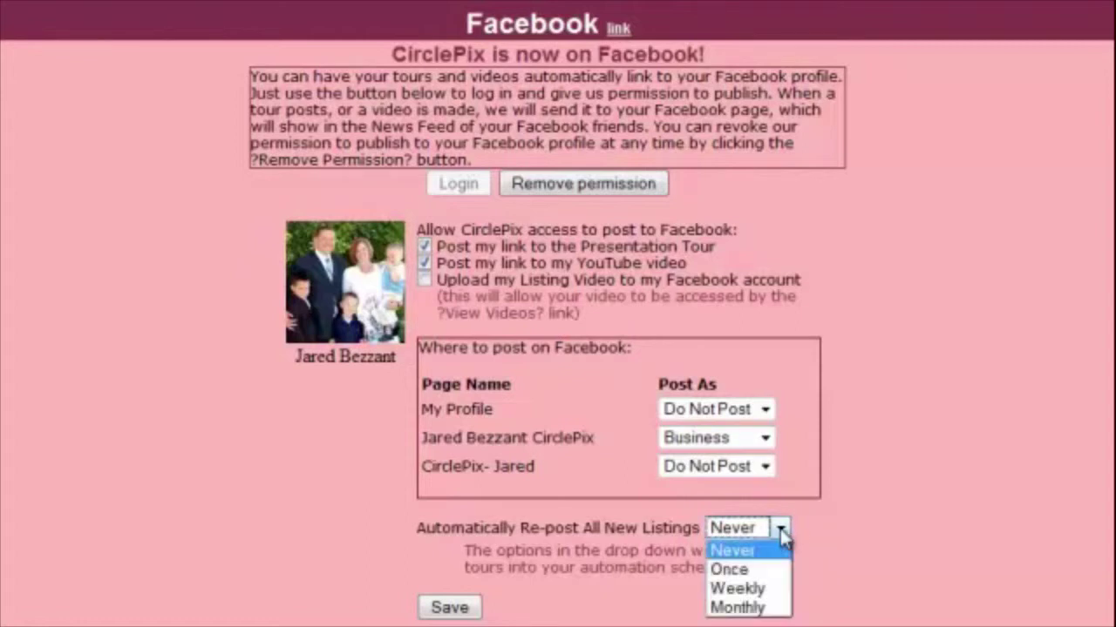
click(770, 571)
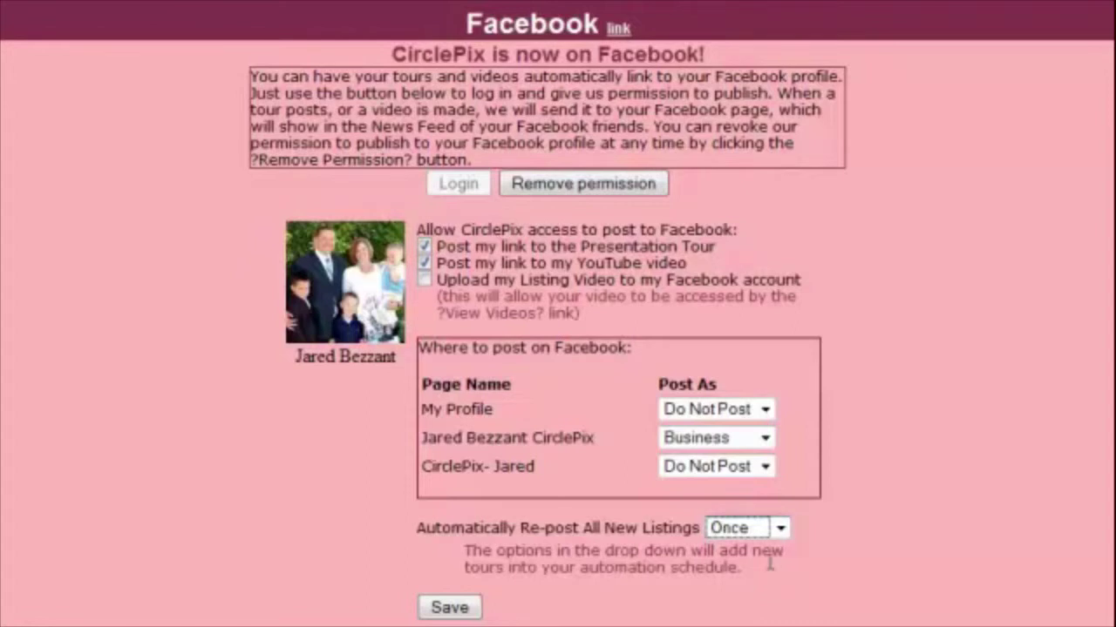
click(781, 529)
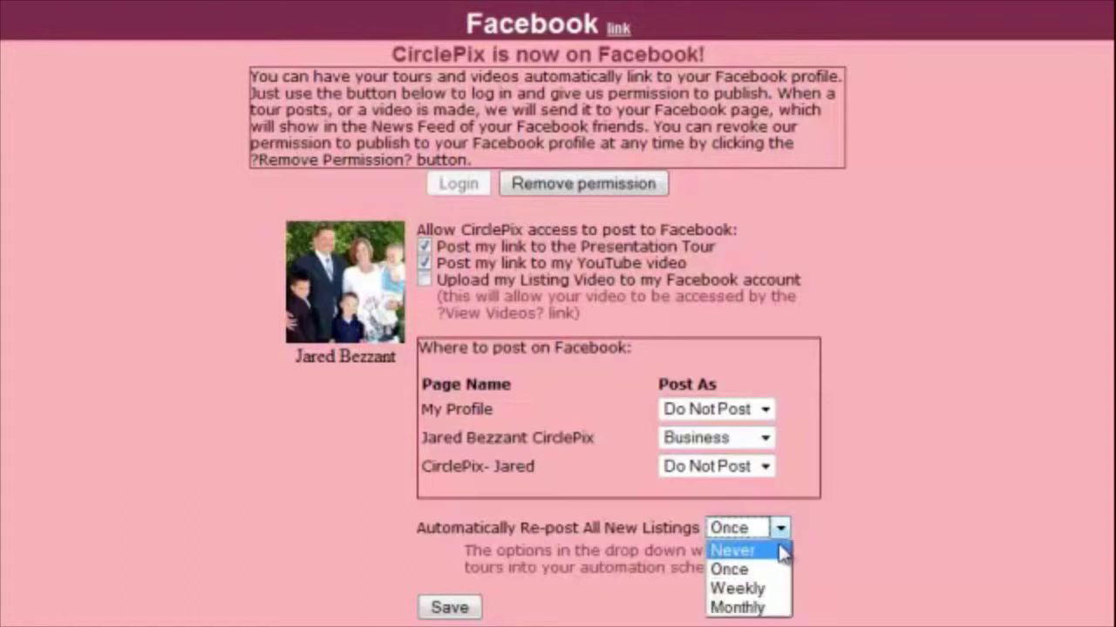
click(772, 590)
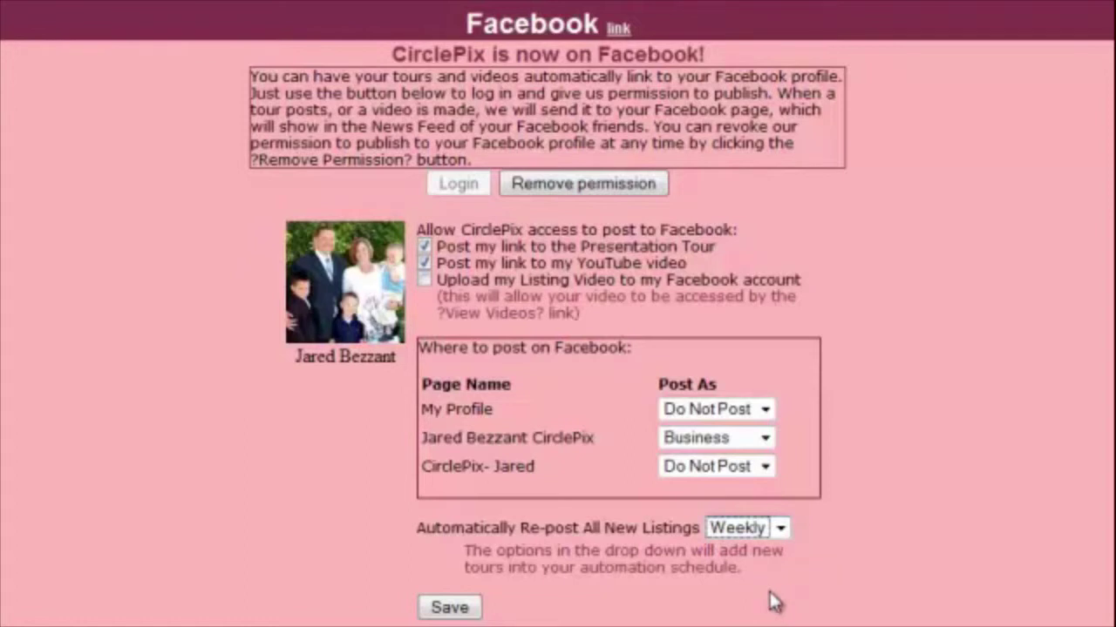
click(781, 529)
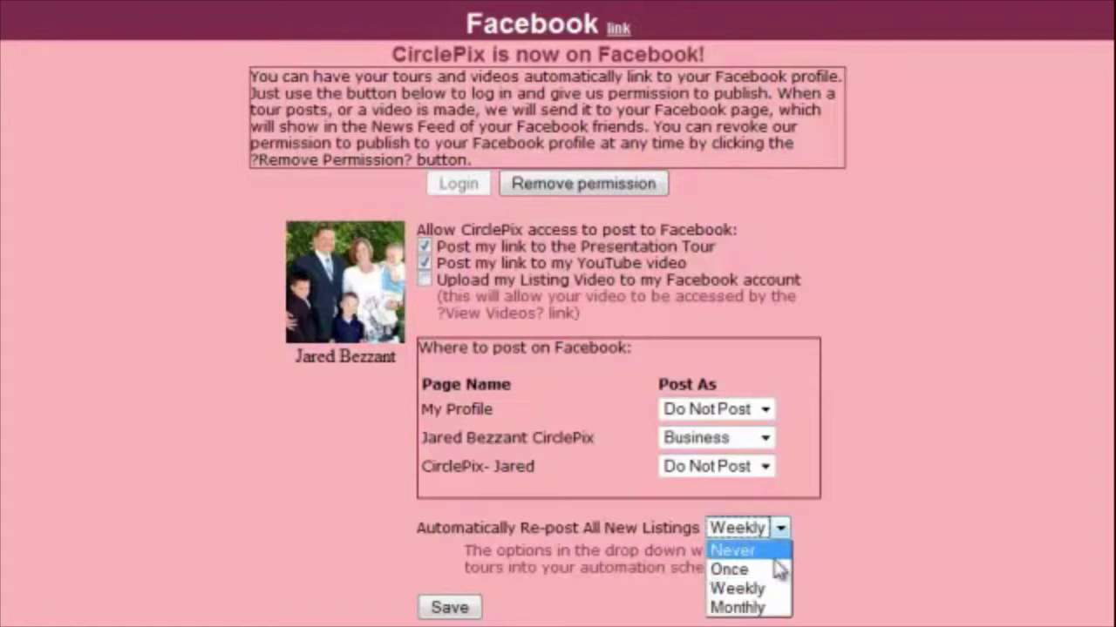
click(778, 607)
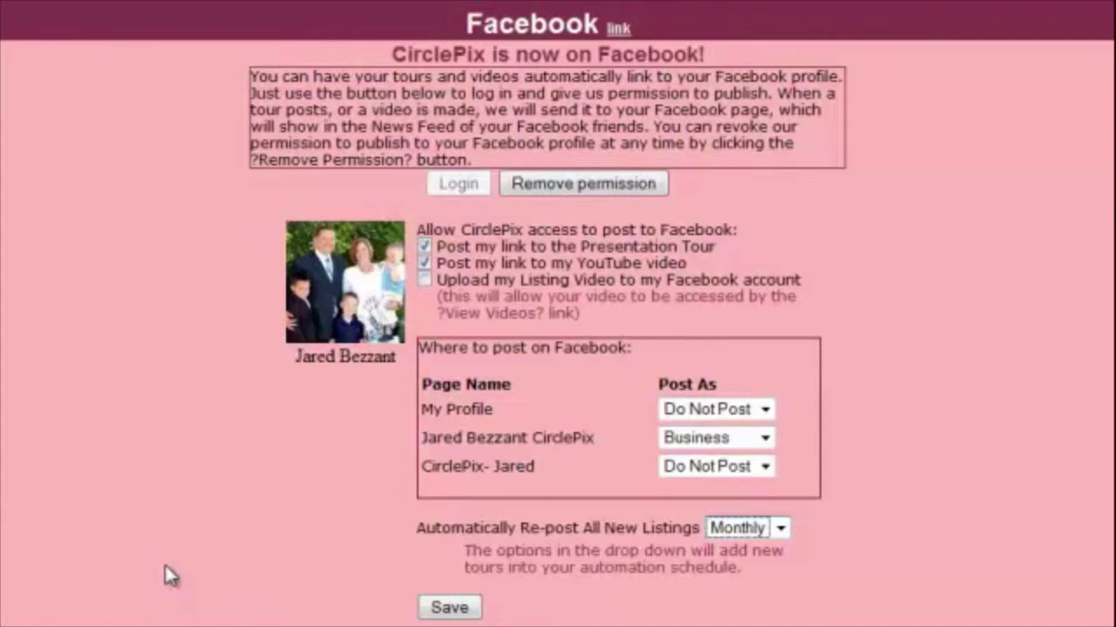
scroll(166, 563, down, 7)
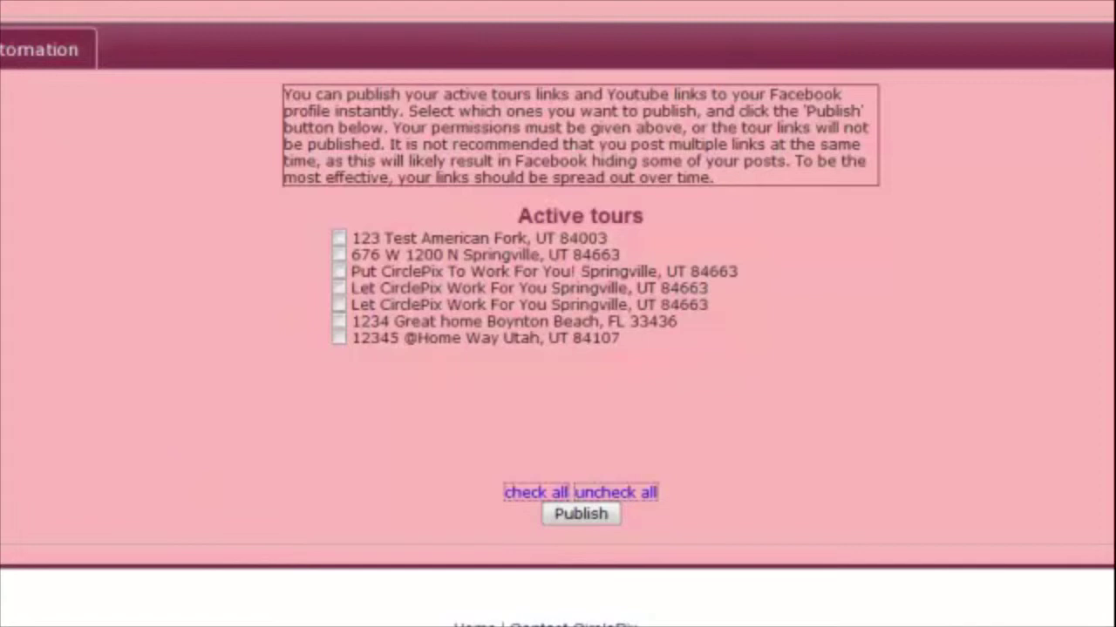
Mark the first two active tours and 'Put CirclePix To Work For You!' for publishing
click(339, 239)
click(339, 255)
click(339, 273)
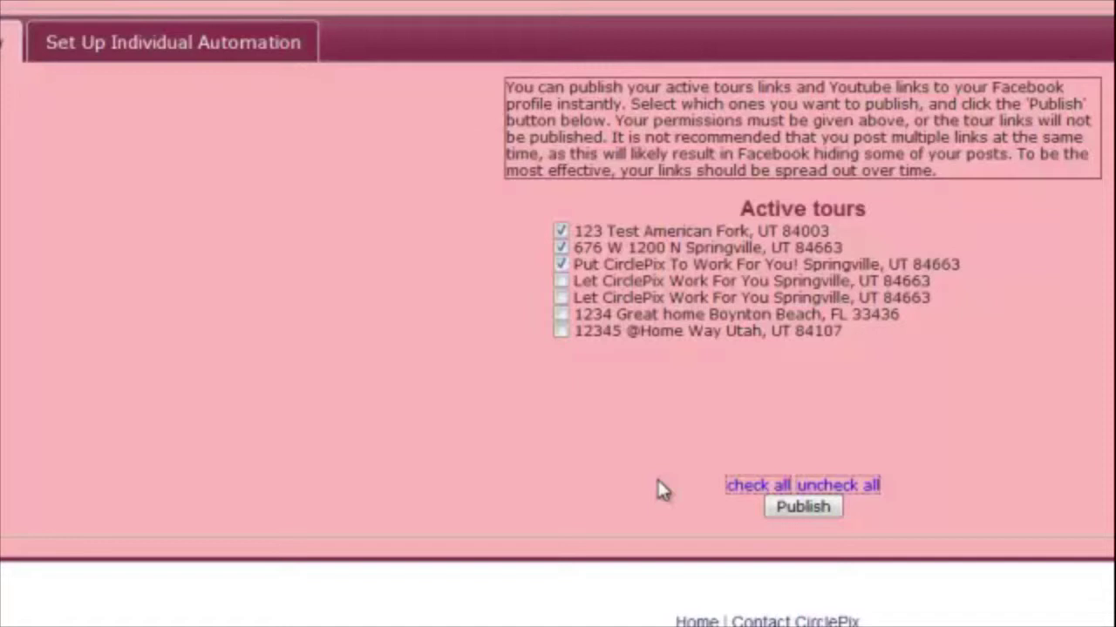
Select the 123 Test American Fork tour for individual scheduling and set its frequency to Monthly
click(179, 48)
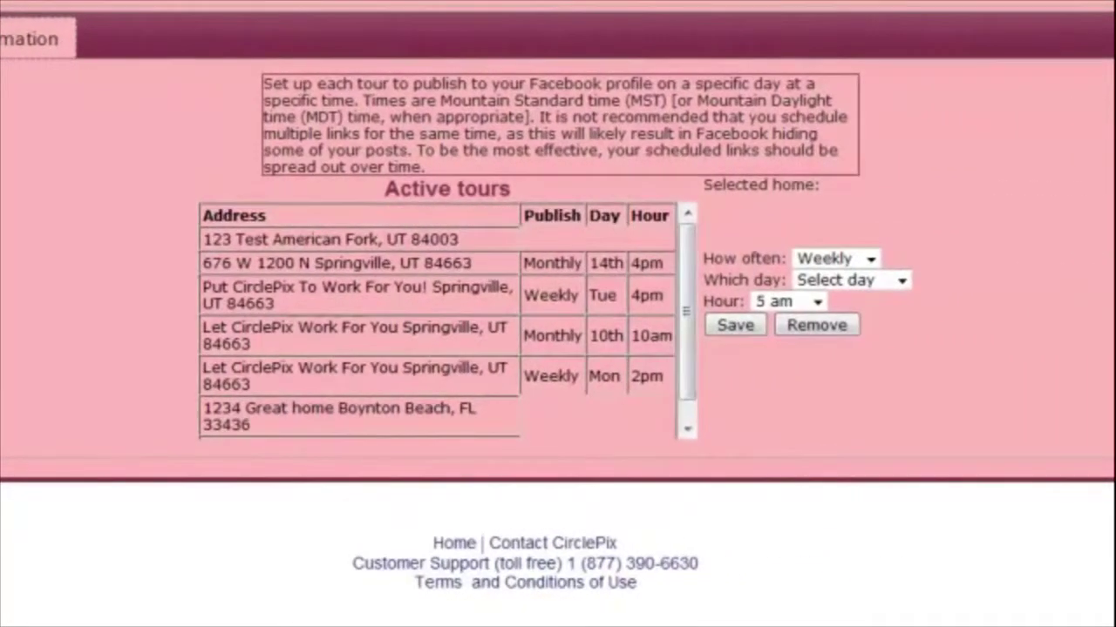
click(275, 244)
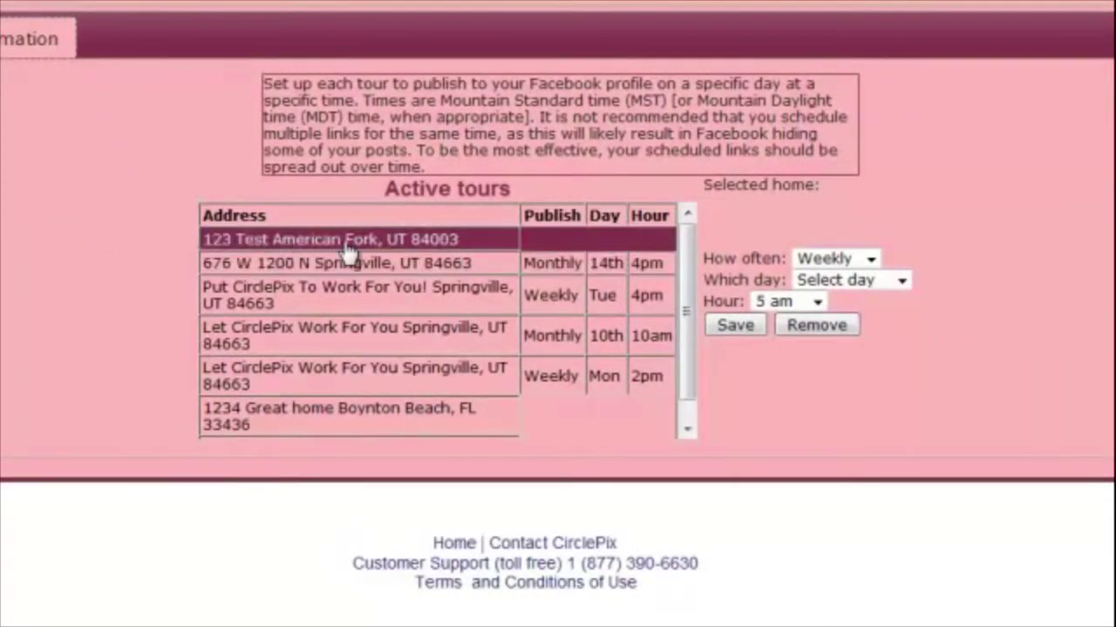
click(871, 259)
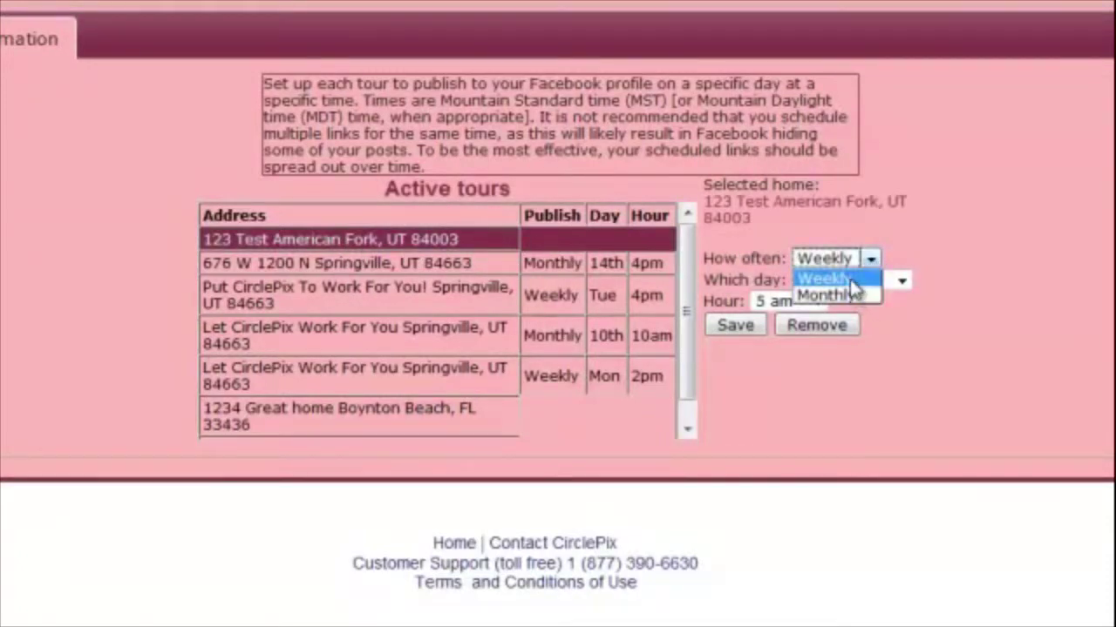
click(849, 280)
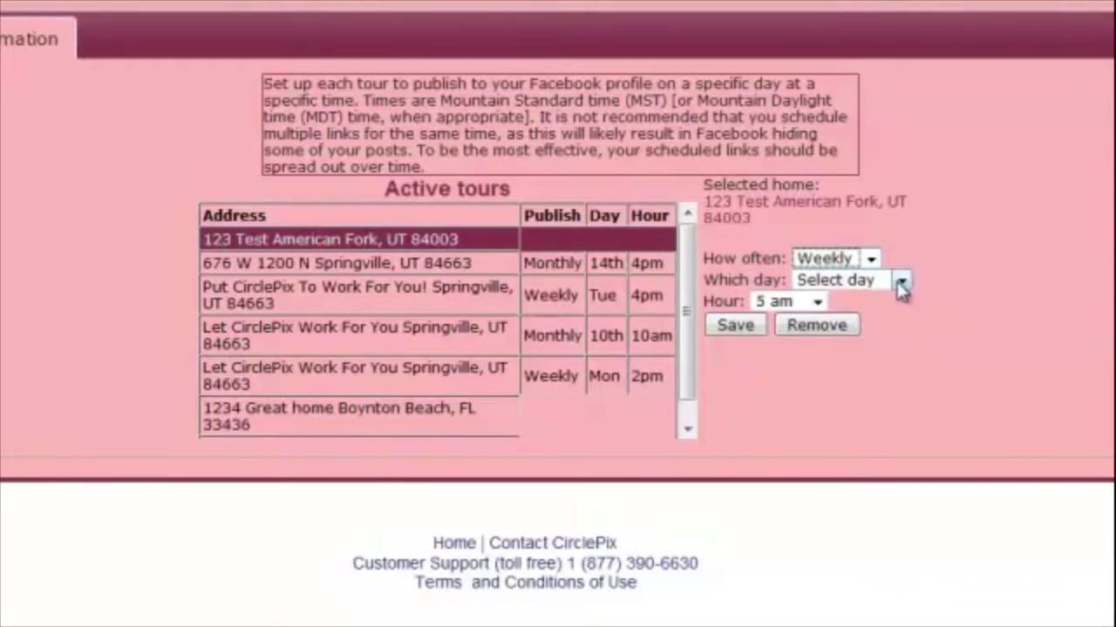
click(901, 283)
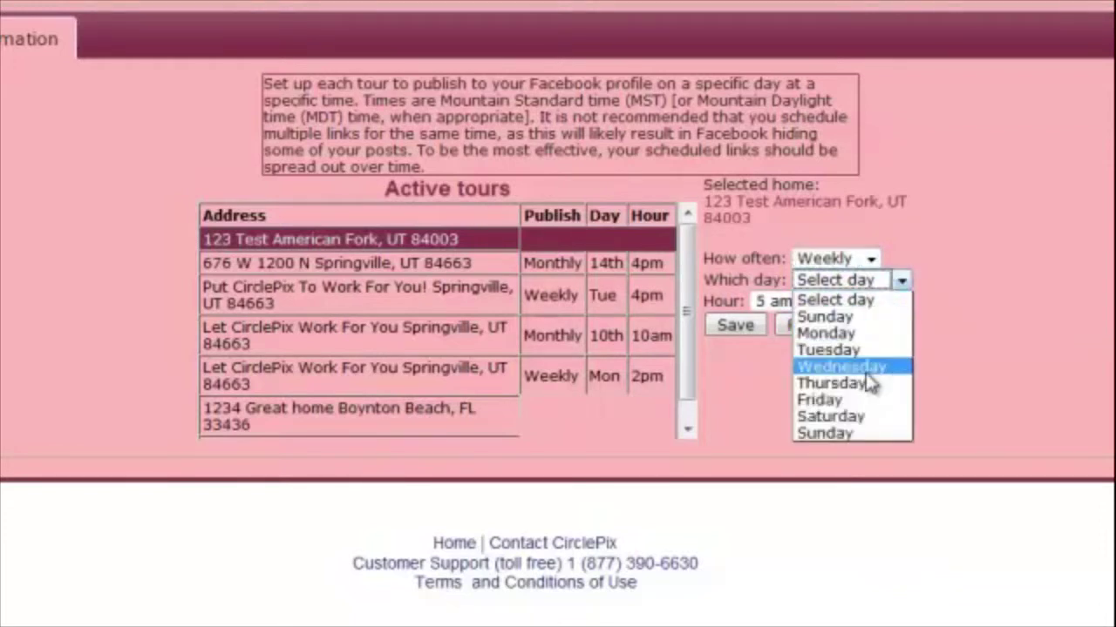
click(941, 371)
click(871, 259)
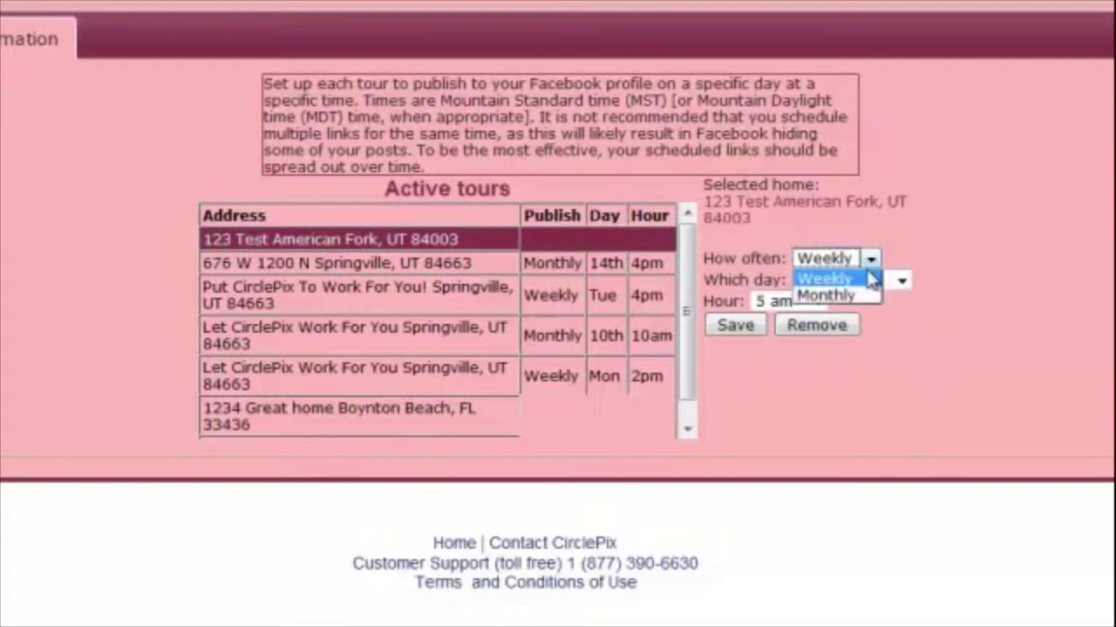
click(841, 295)
Keep 5 am as the publishing hour, save the monthly schedule, then remove it
click(890, 280)
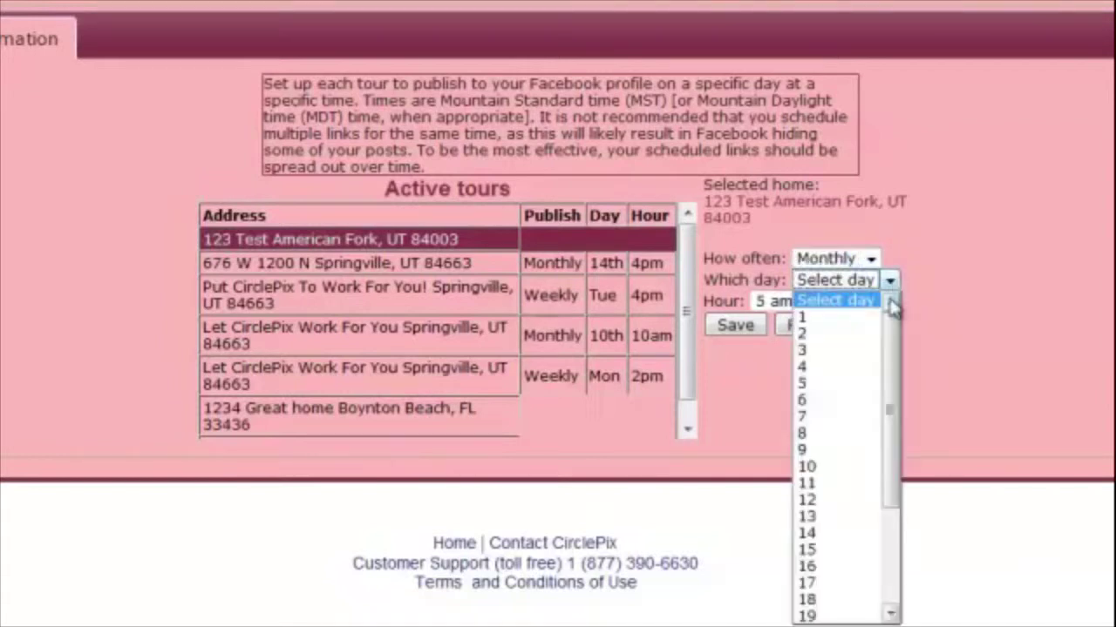
click(949, 424)
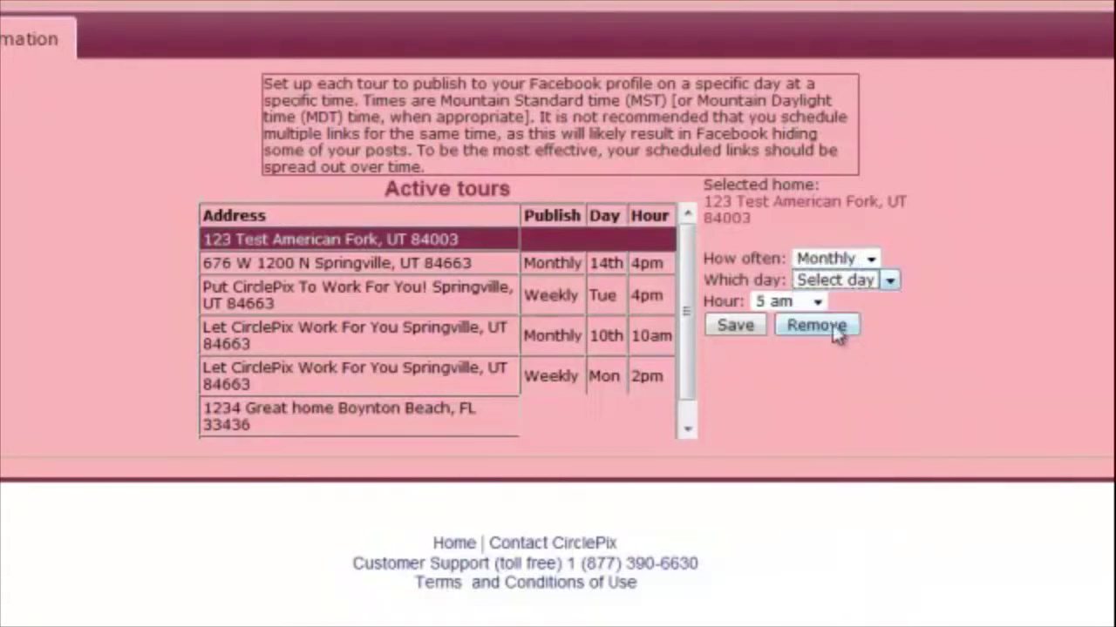
click(816, 301)
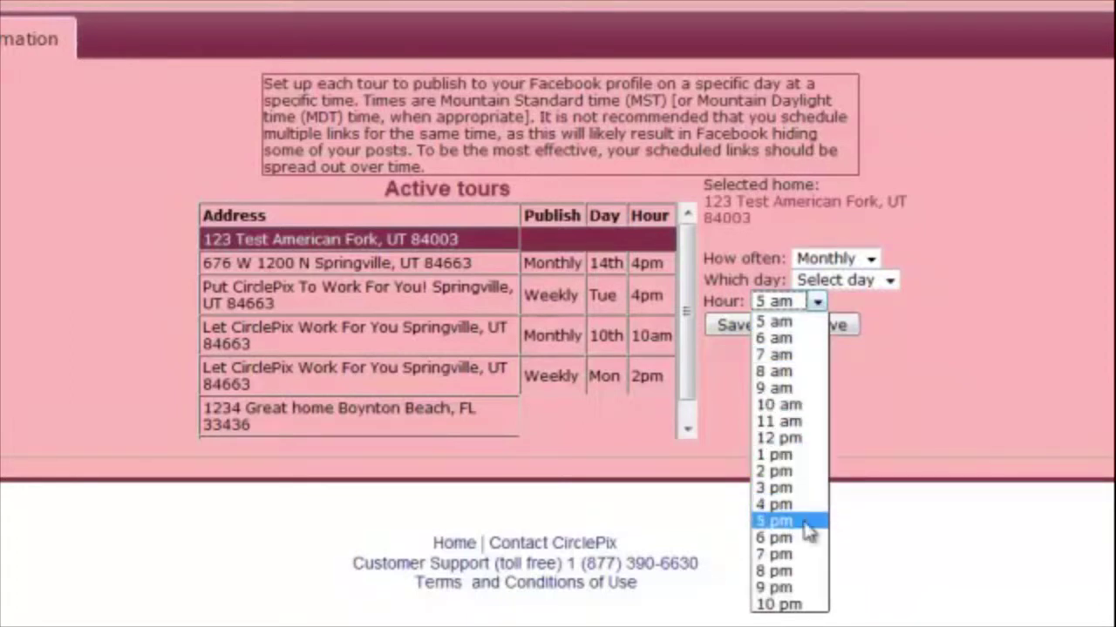
click(854, 364)
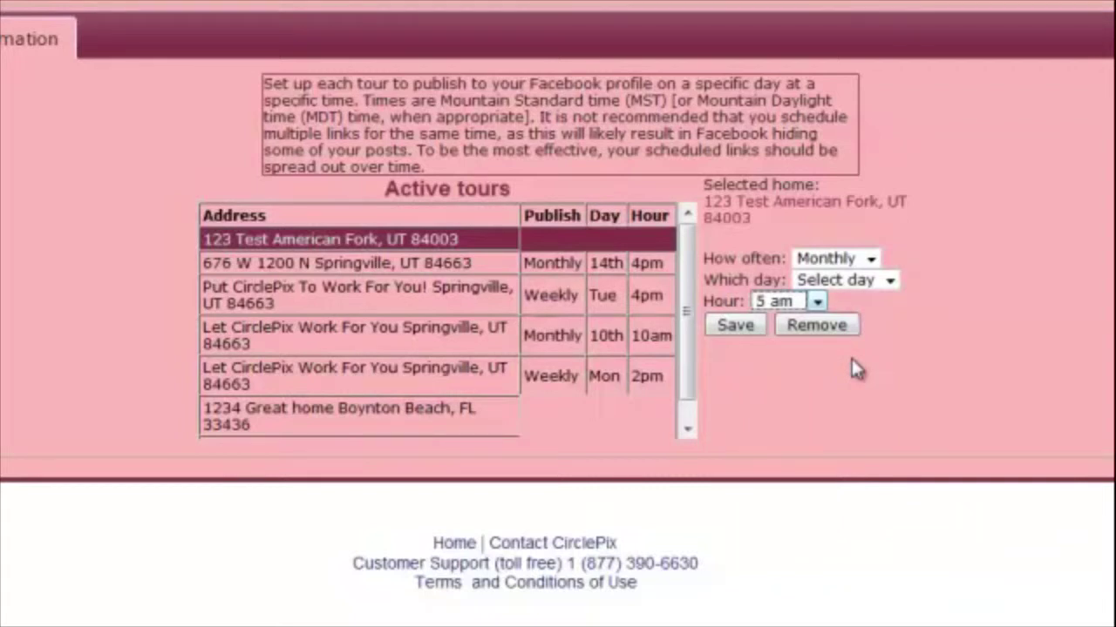
click(751, 336)
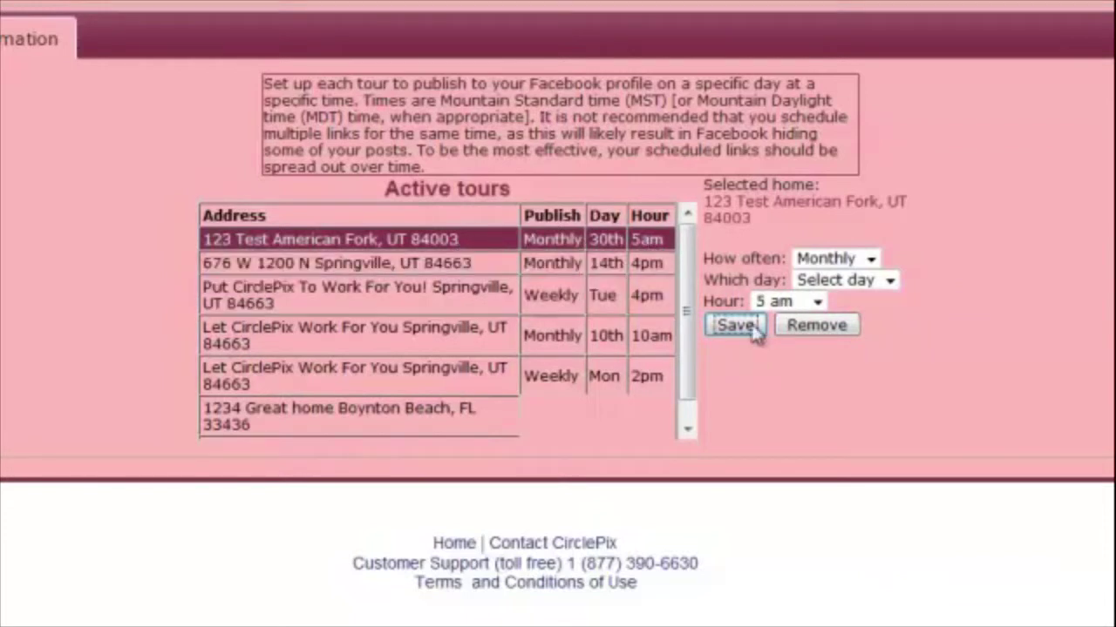
click(815, 325)
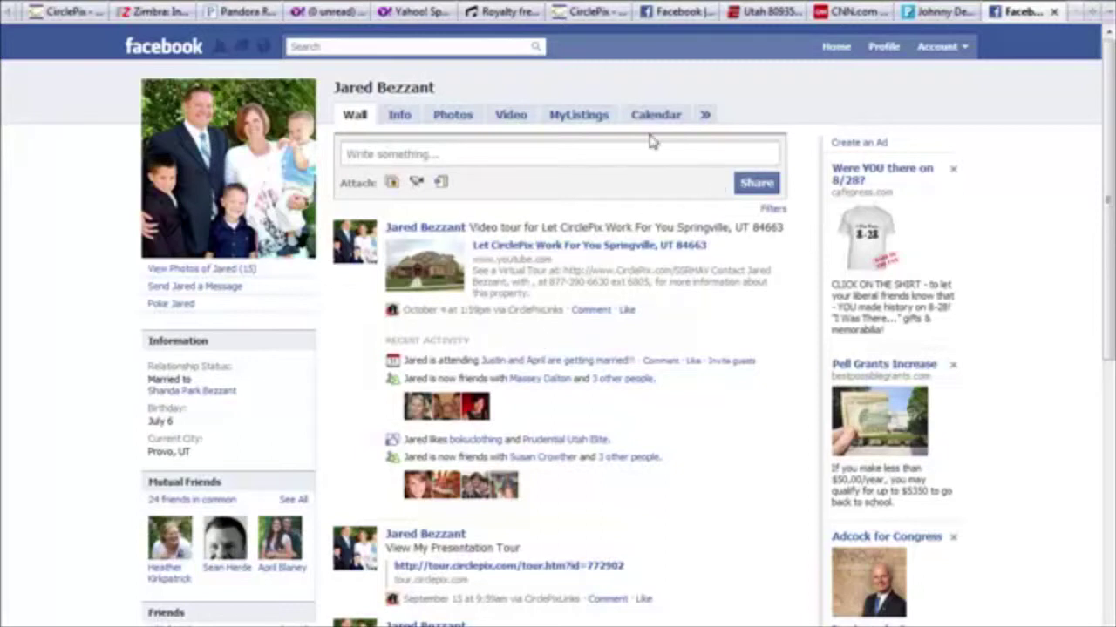
Open the MyListings tab, scroll to the updates sign-up form and enter a name
click(579, 116)
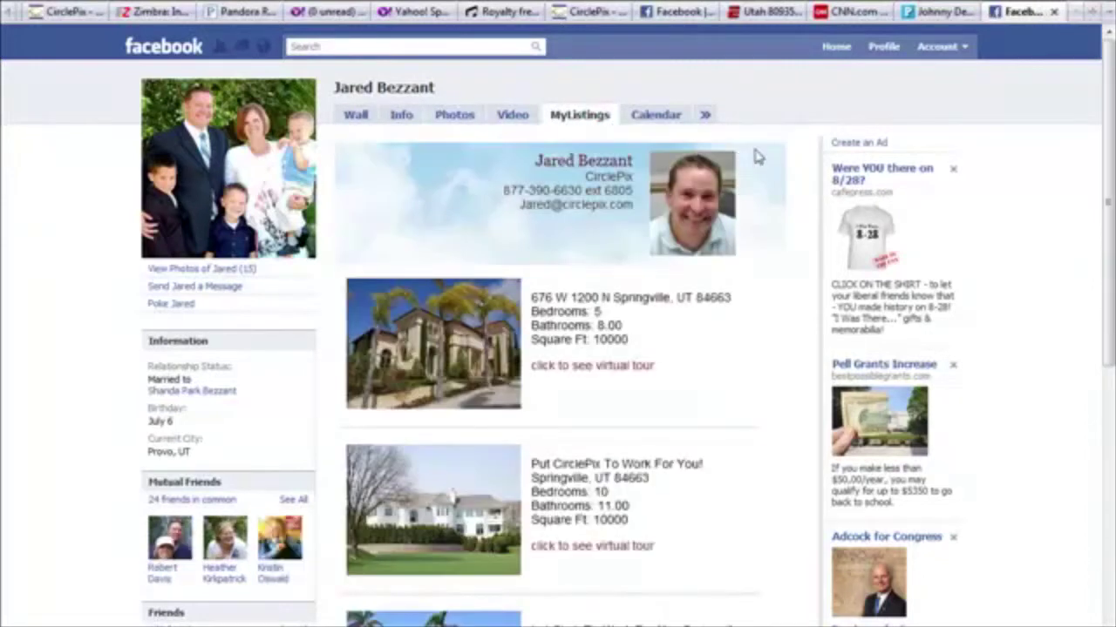
drag(1109, 222, 1087, 623)
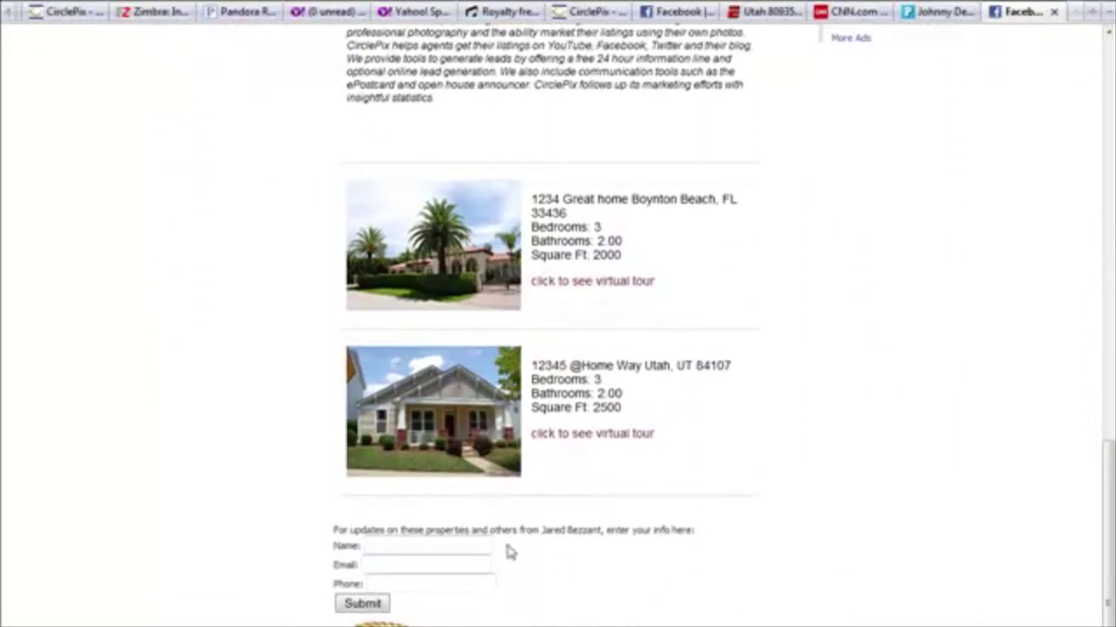
click(402, 543)
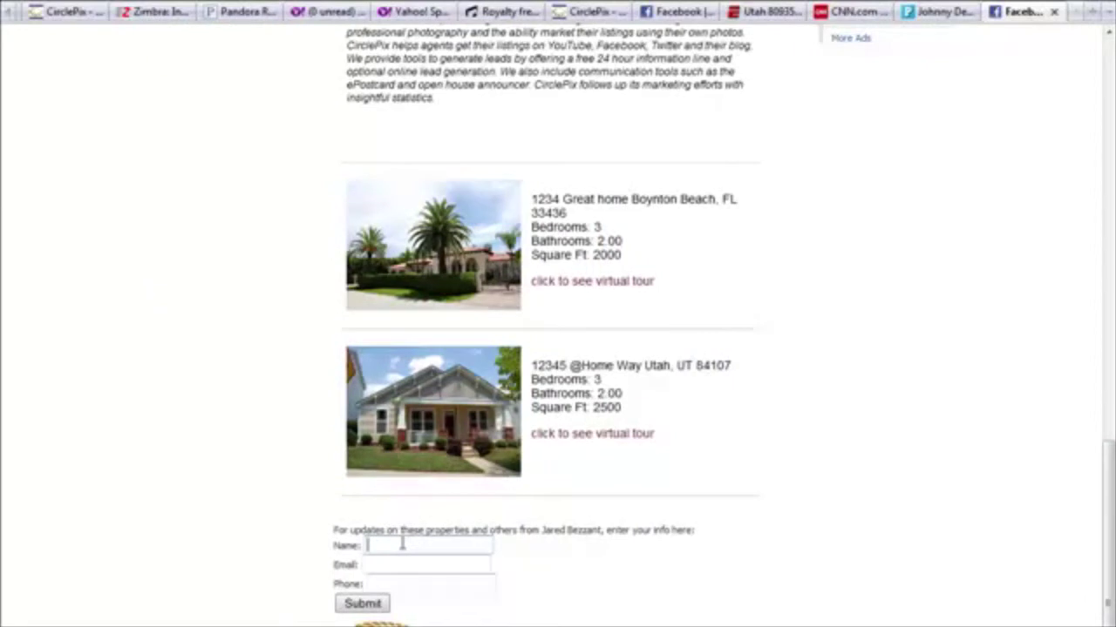
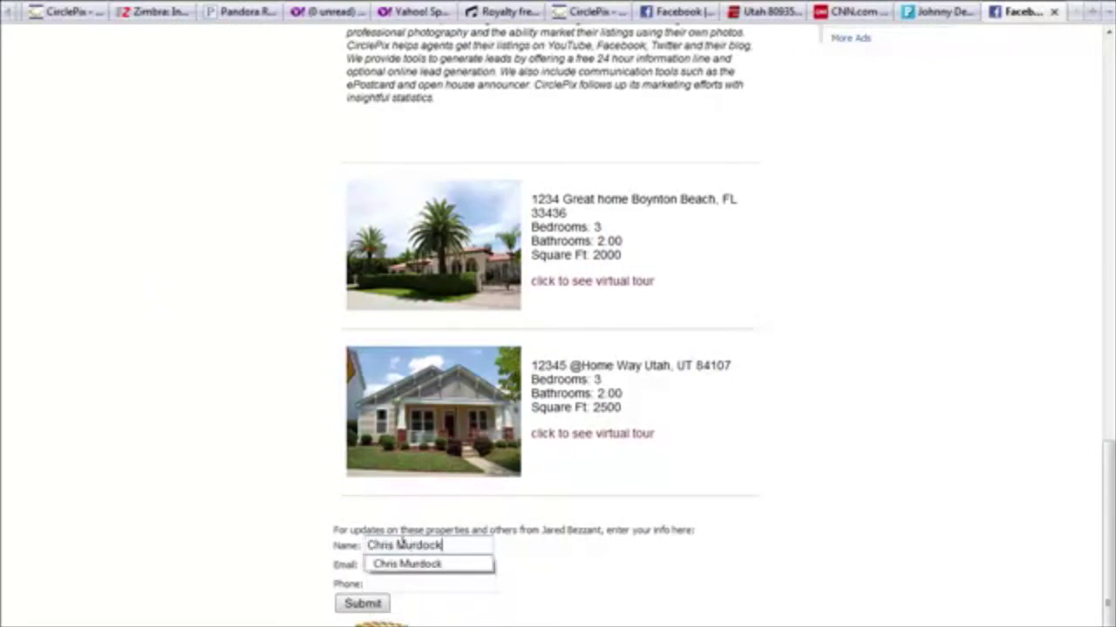
key(Tab)
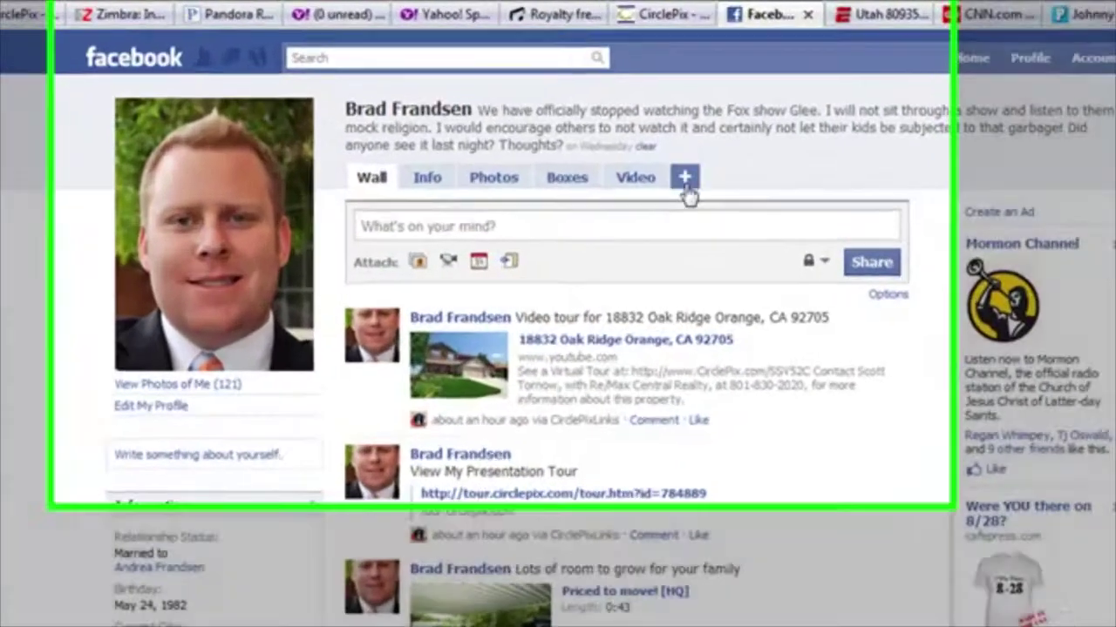
Add MyListings from the + tab menu and drag it into place among the profile tabs
click(606, 142)
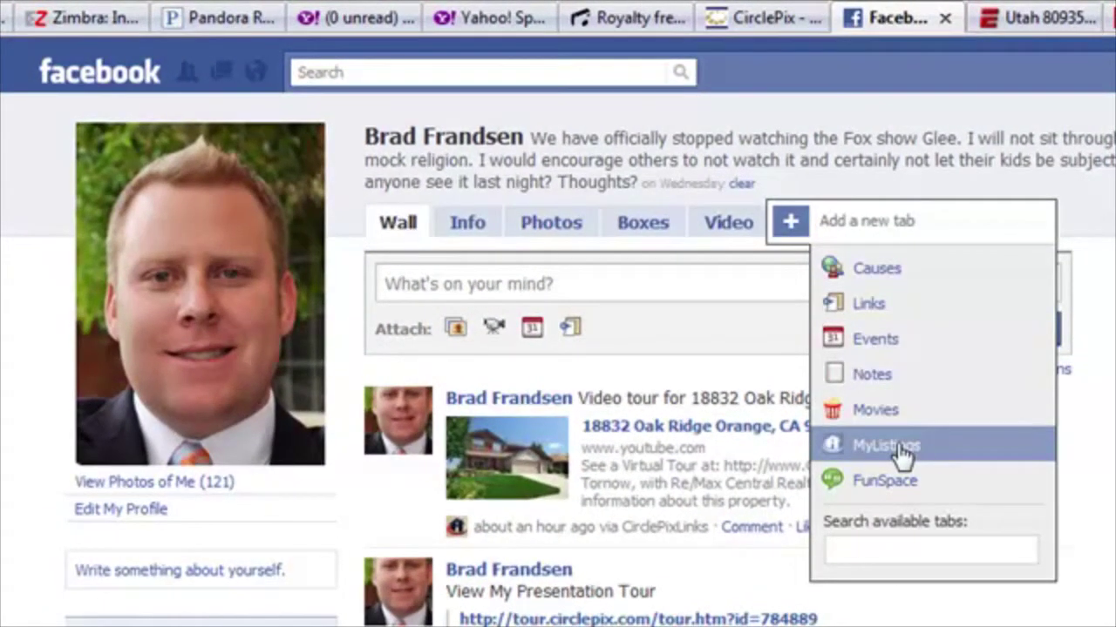
click(937, 453)
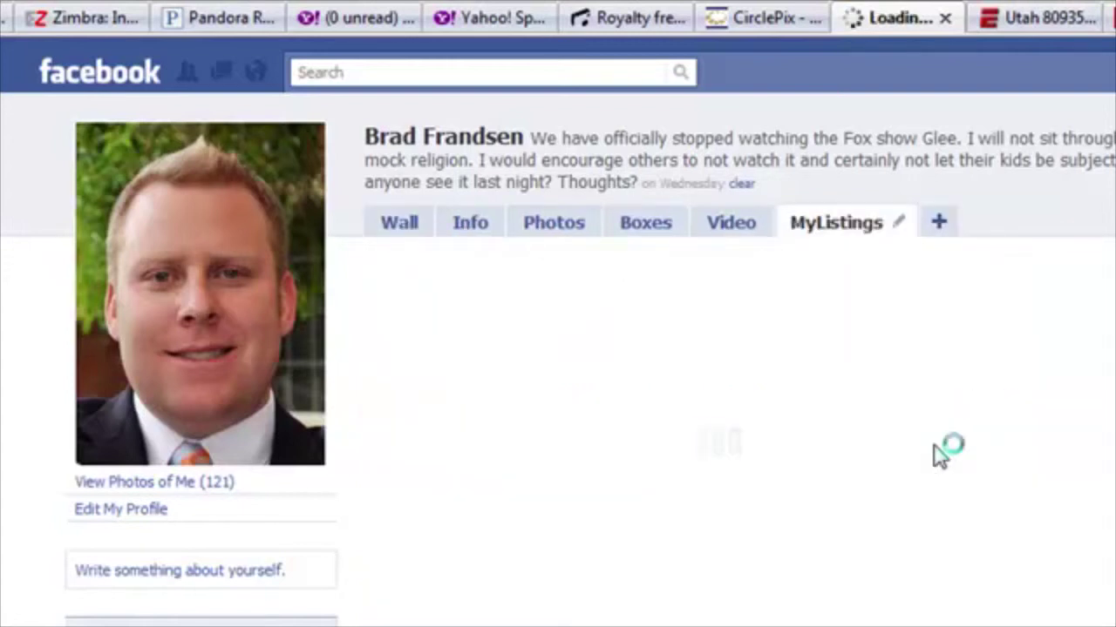
drag(812, 238, 789, 233)
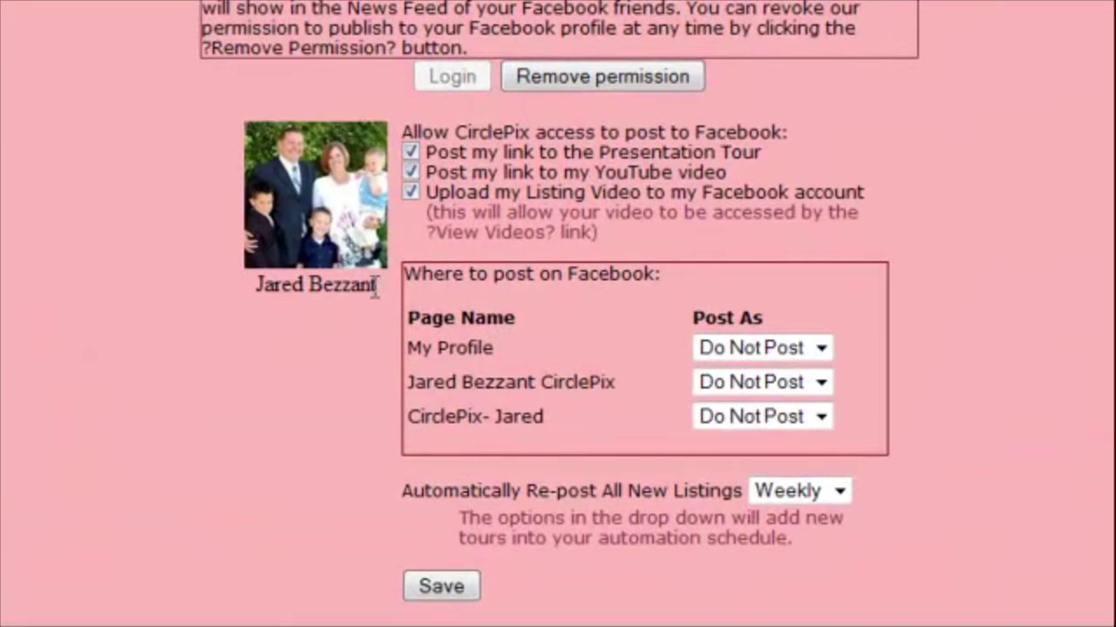
Uncheck the Presentation Tour and Upload Listing Video permissions, save, and dismiss the confirmation
click(411, 171)
click(412, 192)
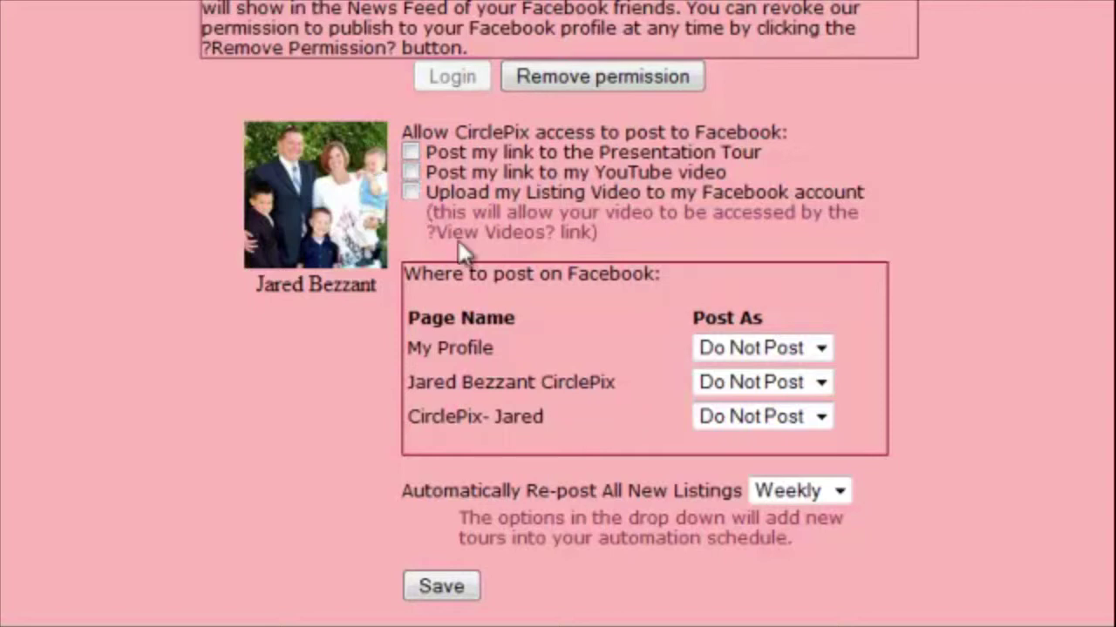
click(442, 591)
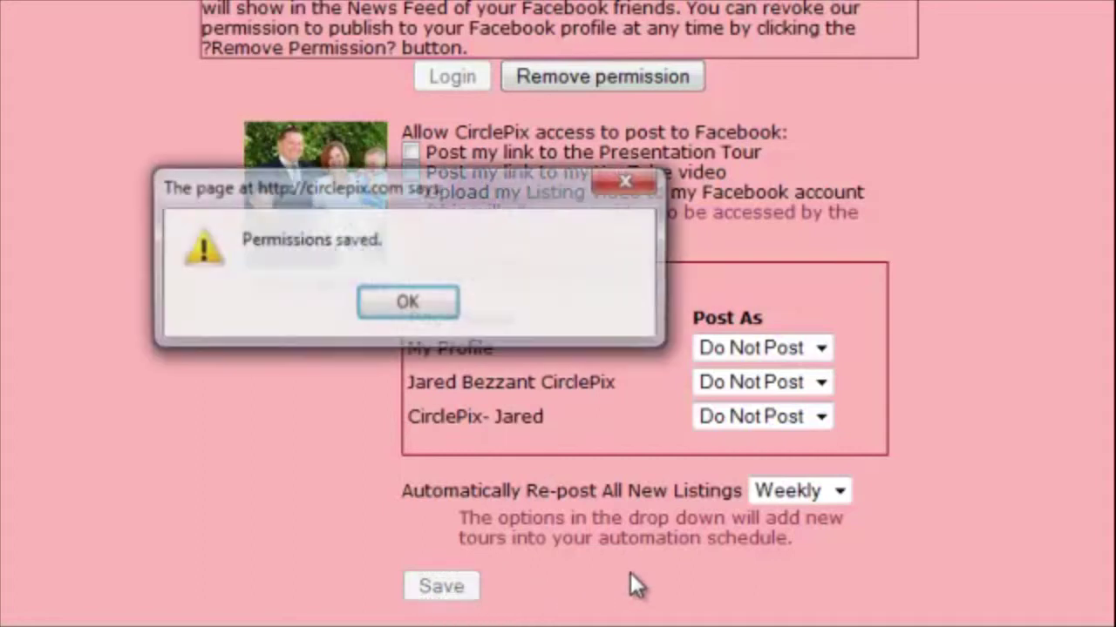
click(432, 298)
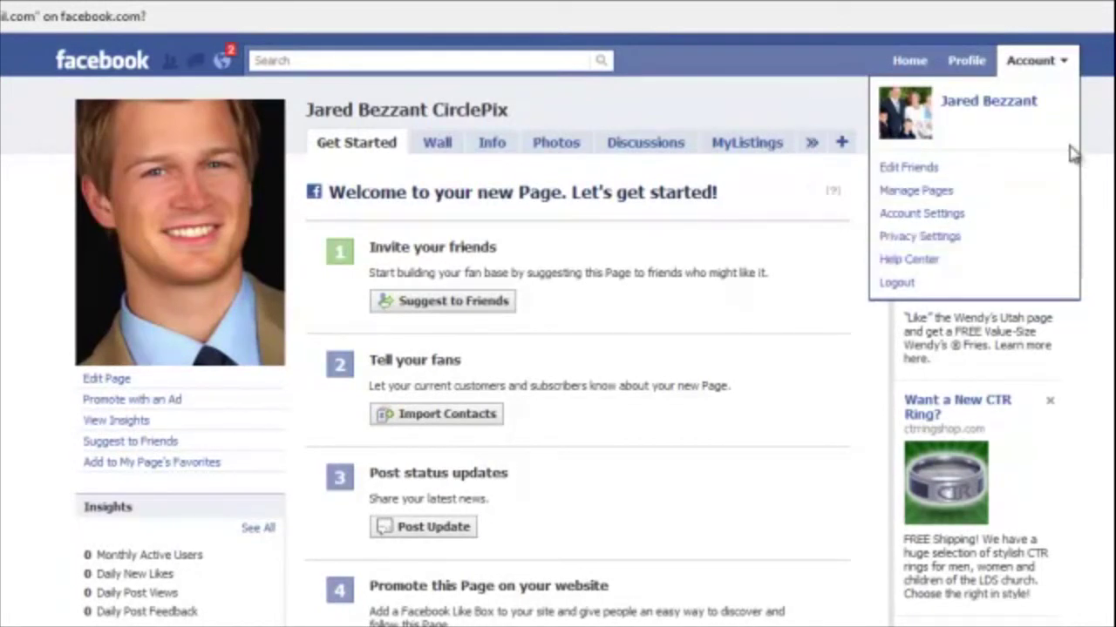
Go to Privacy Settings and open the Apps, Games and Websites settings
click(1041, 65)
click(1043, 68)
click(943, 243)
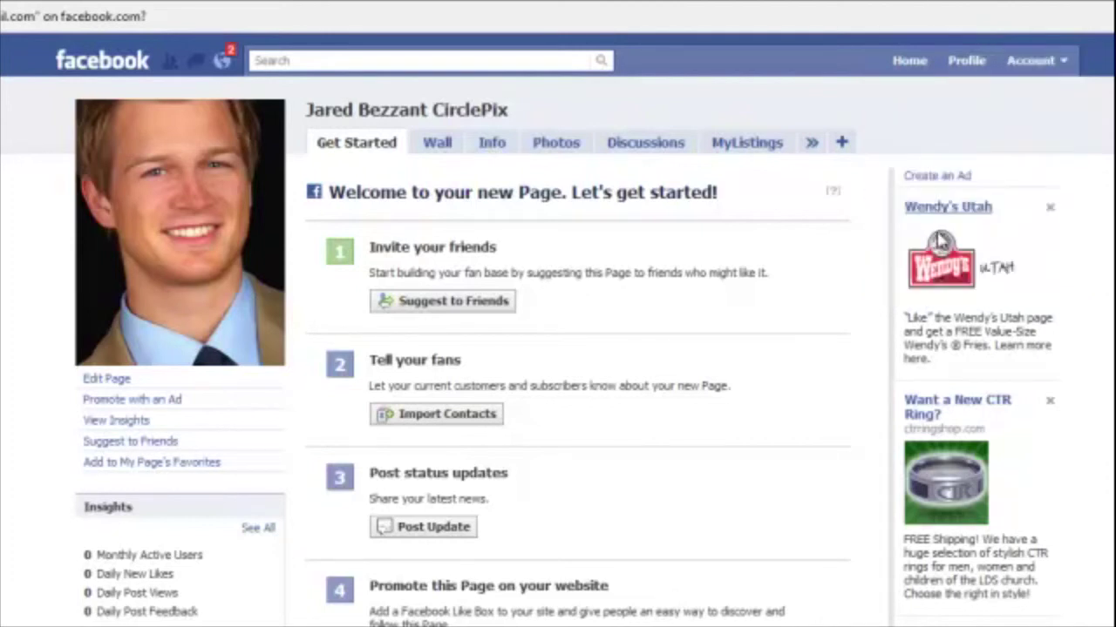
scroll(936, 225, down, 3)
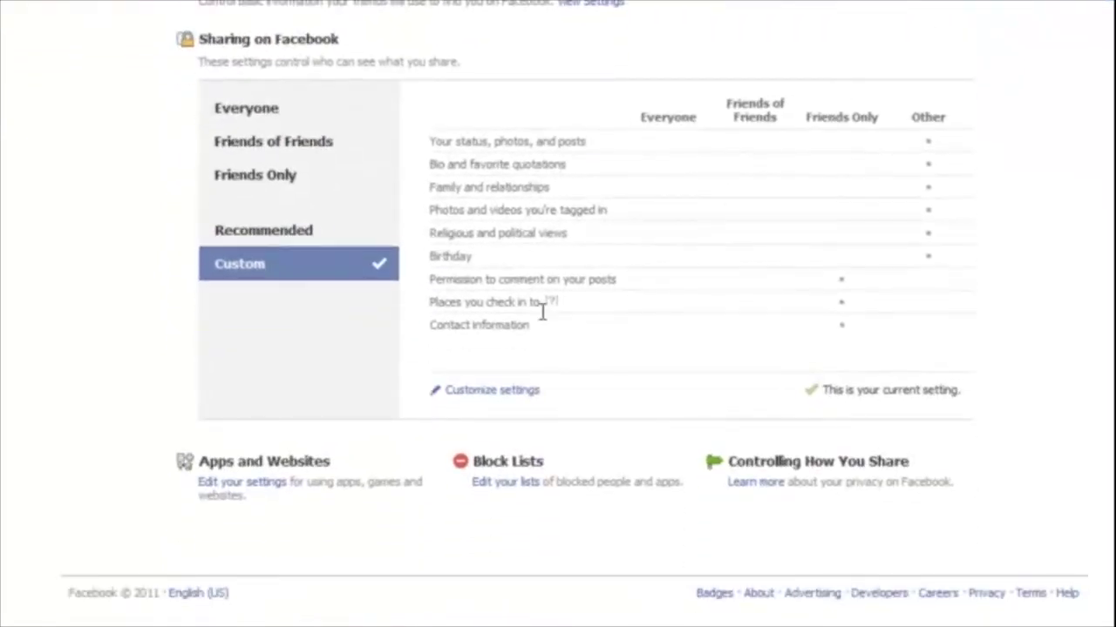
click(242, 484)
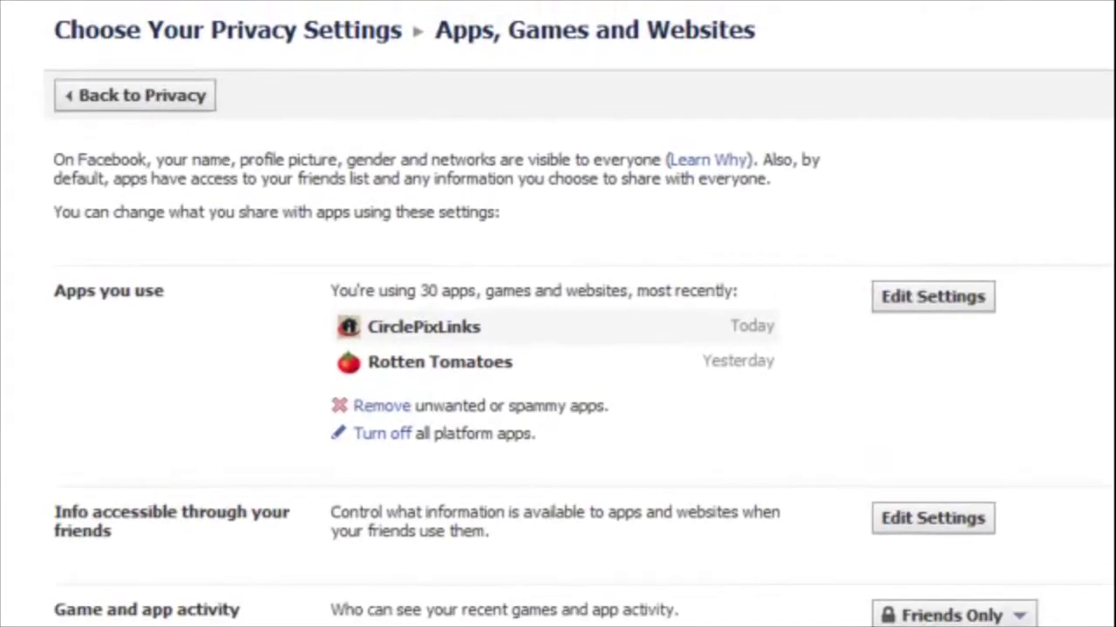
Remove the CirclePixLinks app and confirm the removal
click(470, 333)
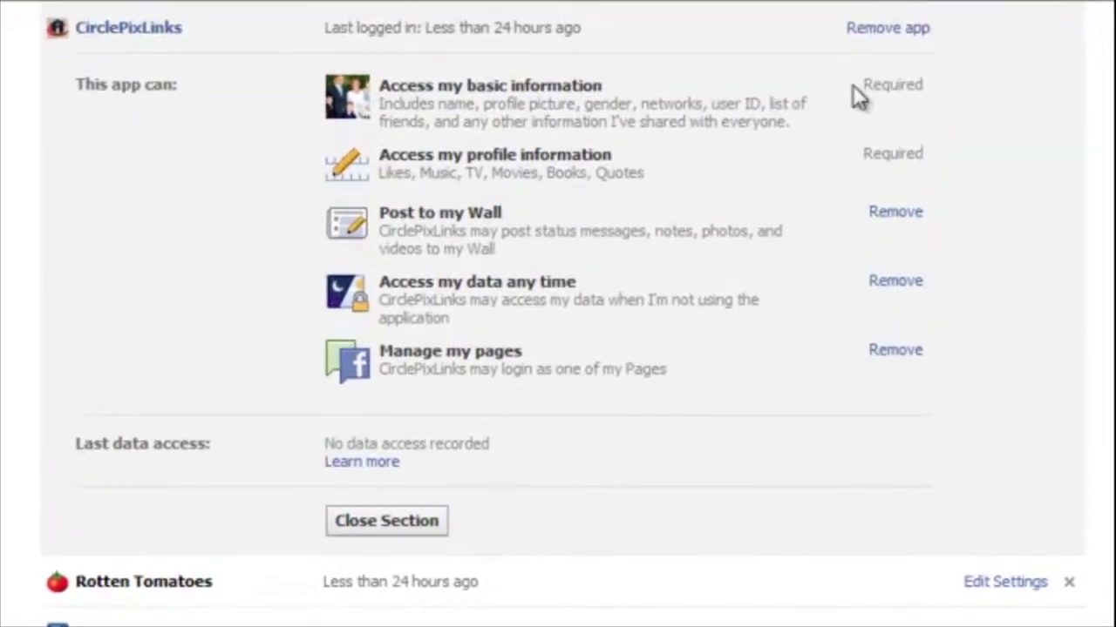
click(882, 32)
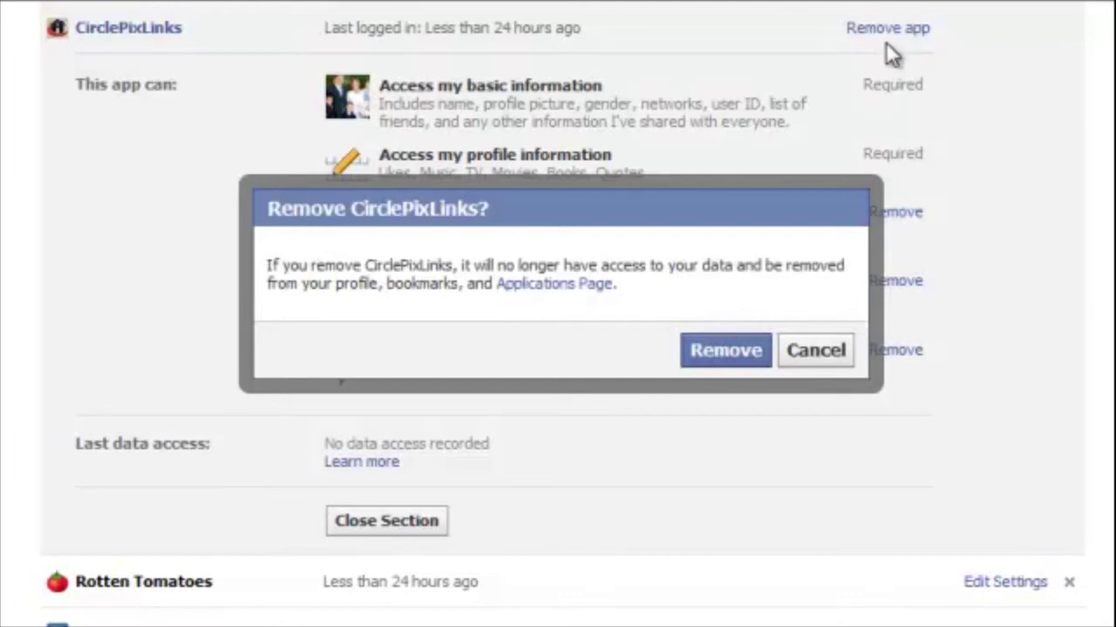
click(723, 353)
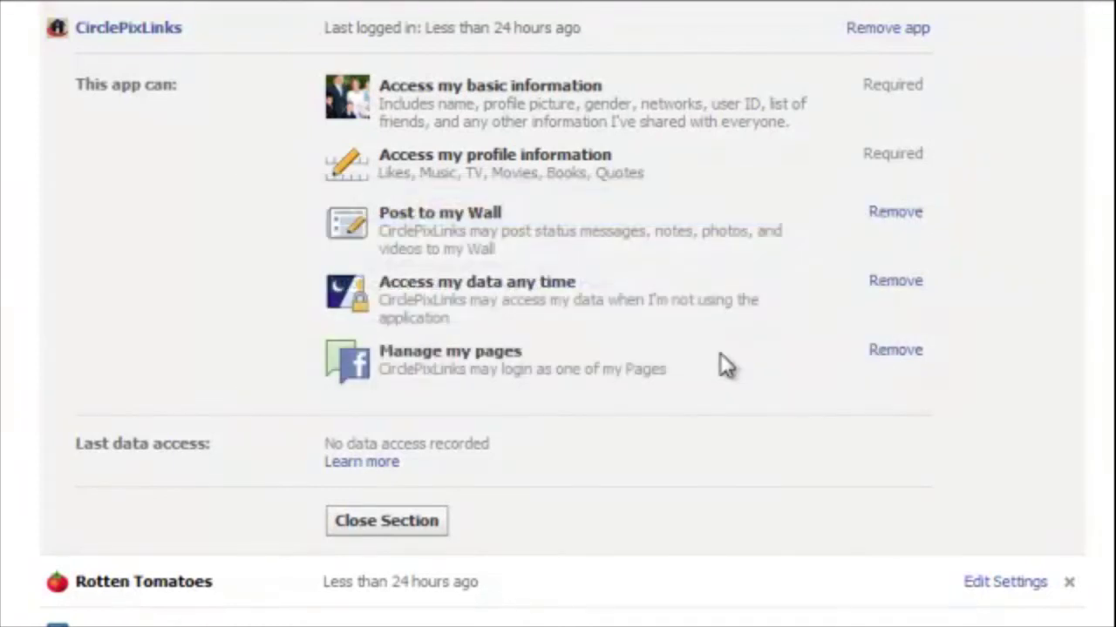